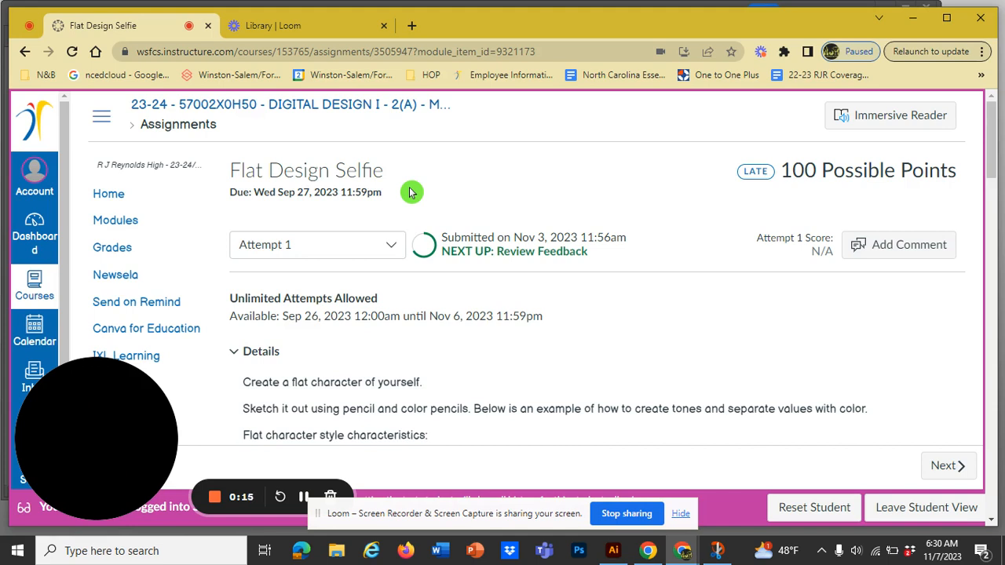
# Review the Flat Design Selfie assignment's instructions, example characters and submitted sketch
pyautogui.moveTo(410, 192); pyautogui.dragTo(378, 170)
pyautogui.click(396, 176)
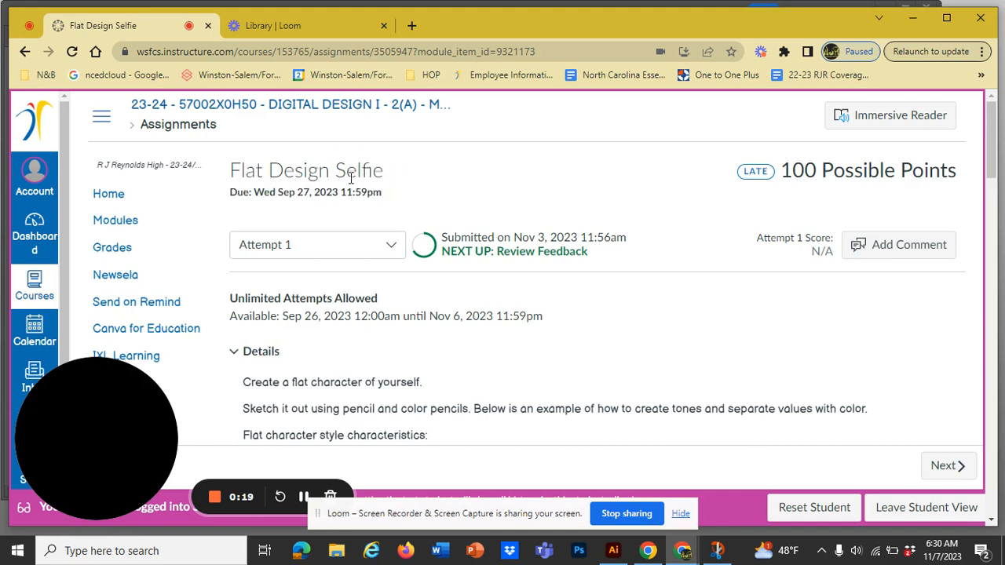
pyautogui.click(408, 173)
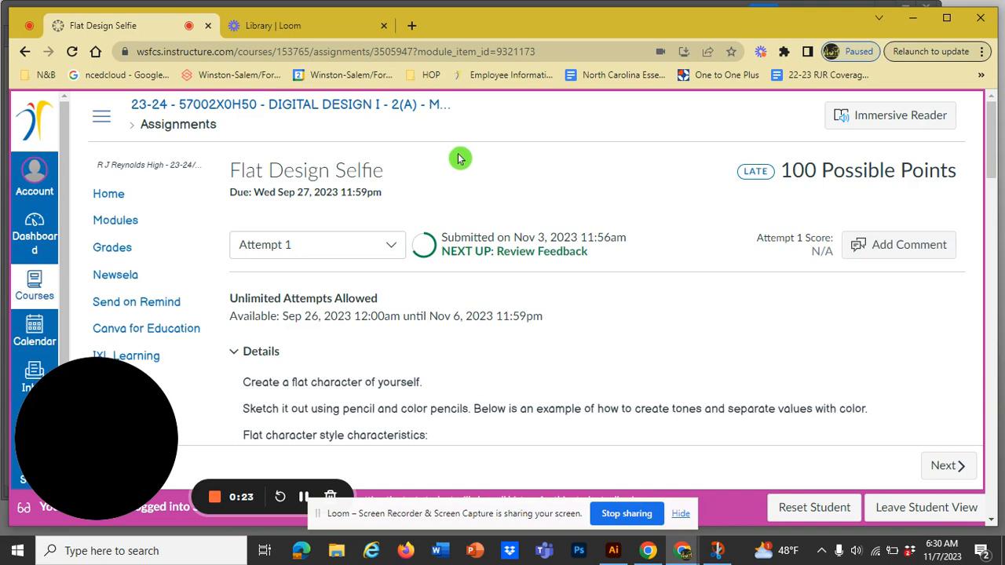
pyautogui.scroll(-5, 548, 226)
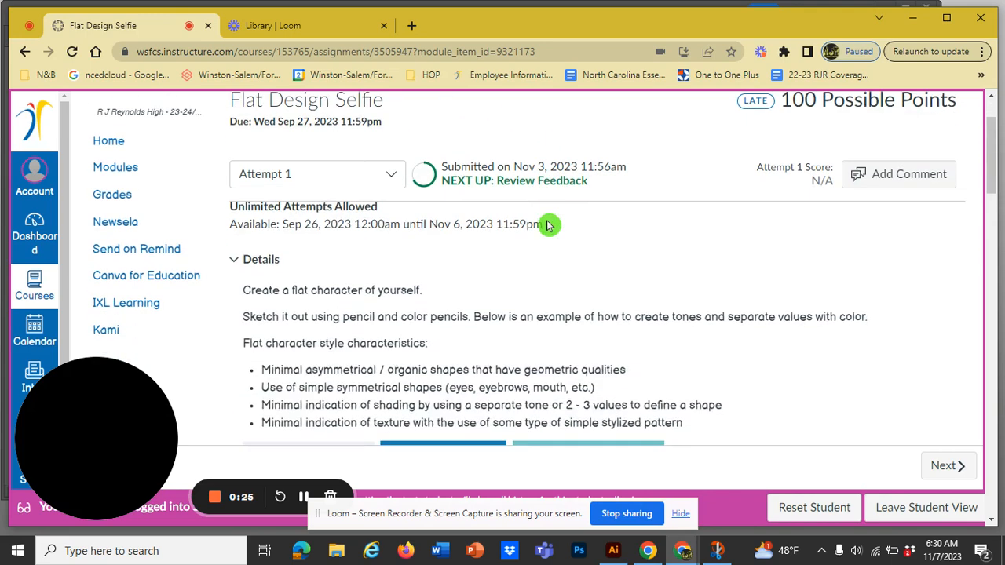
pyautogui.scroll(-10, 548, 226)
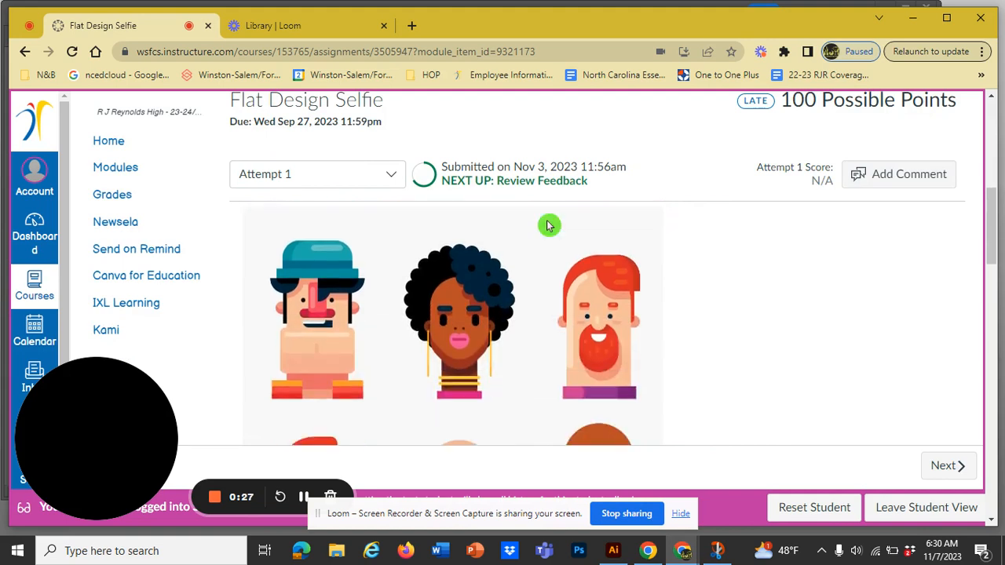
pyautogui.scroll(-5, 548, 226)
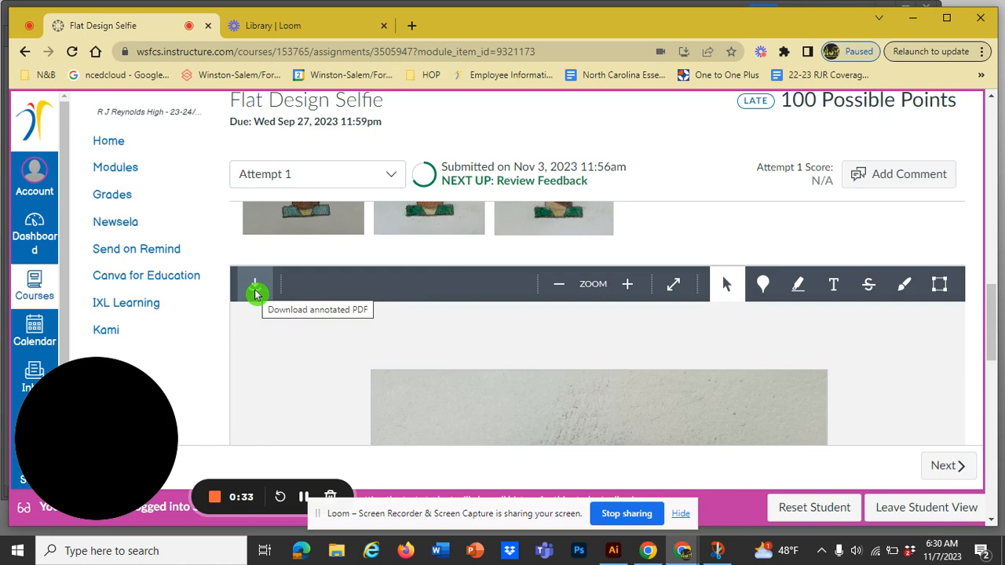
pyautogui.scroll(-6, 543, 354)
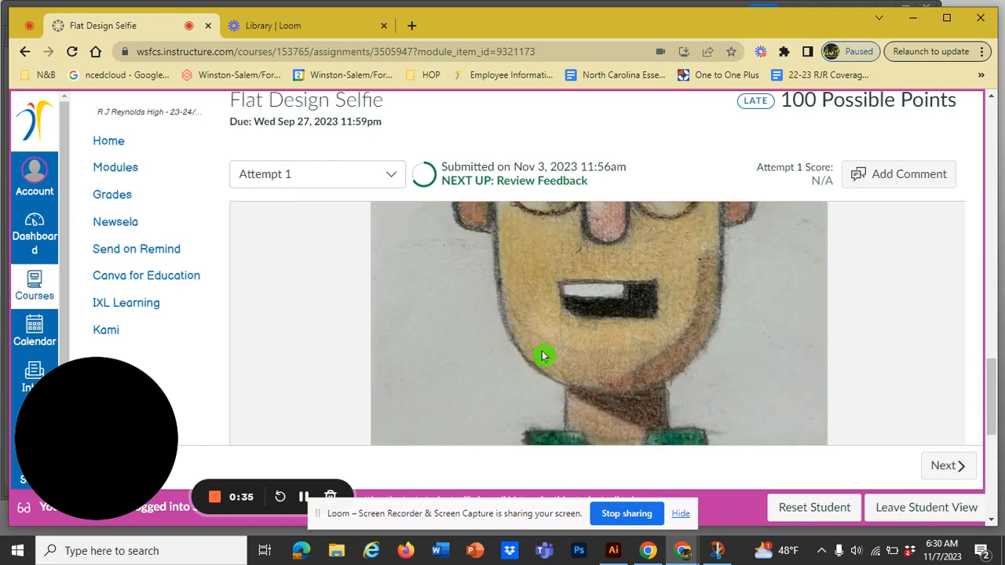
pyautogui.scroll(5, 543, 356)
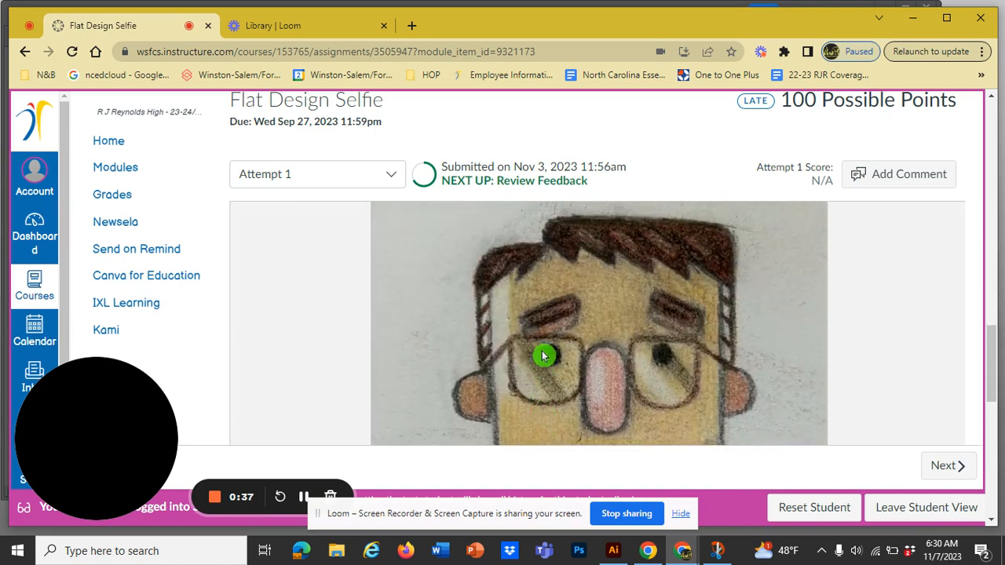
pyautogui.scroll(3, 543, 355)
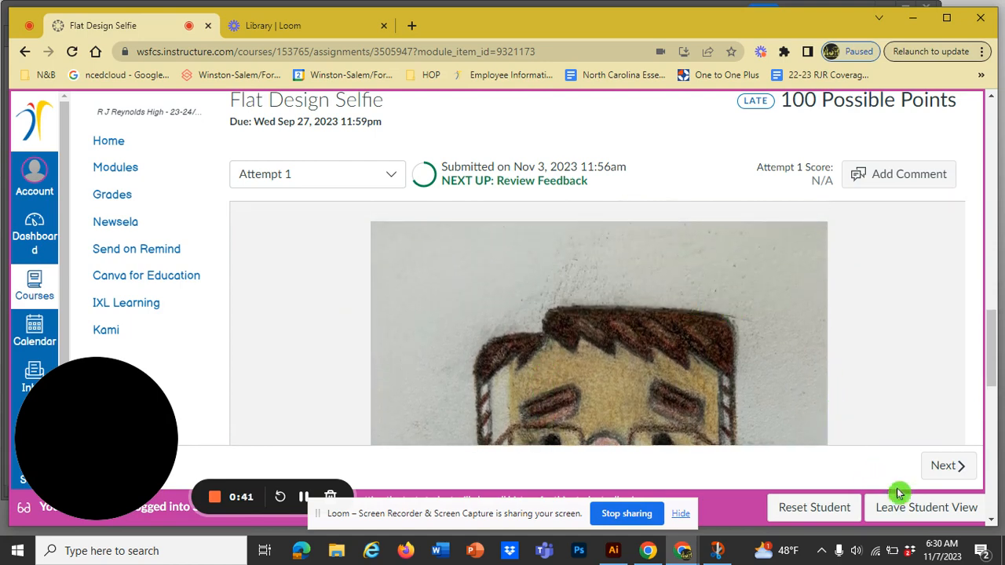
pyautogui.scroll(1, 834, 375)
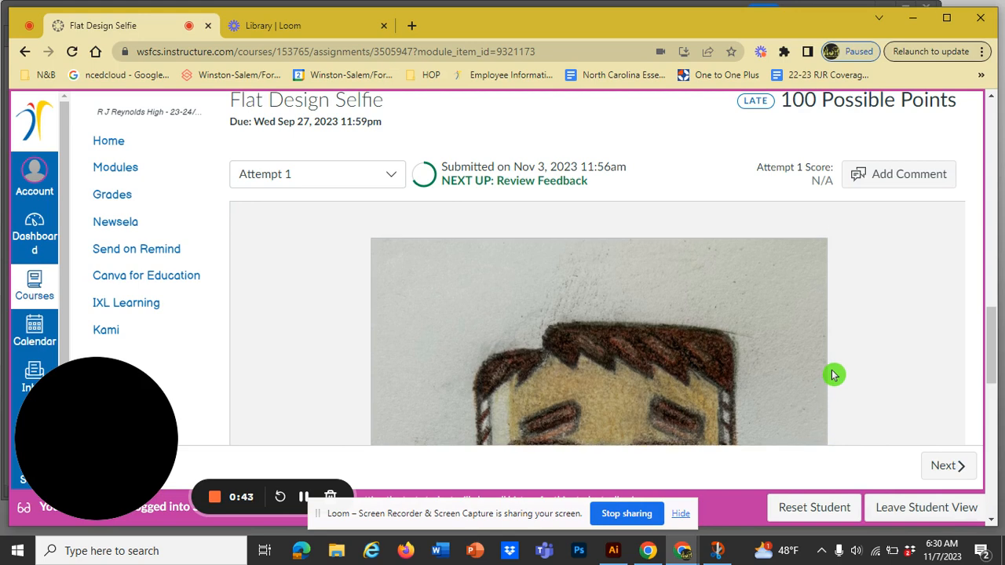
pyautogui.scroll(-1, 834, 375)
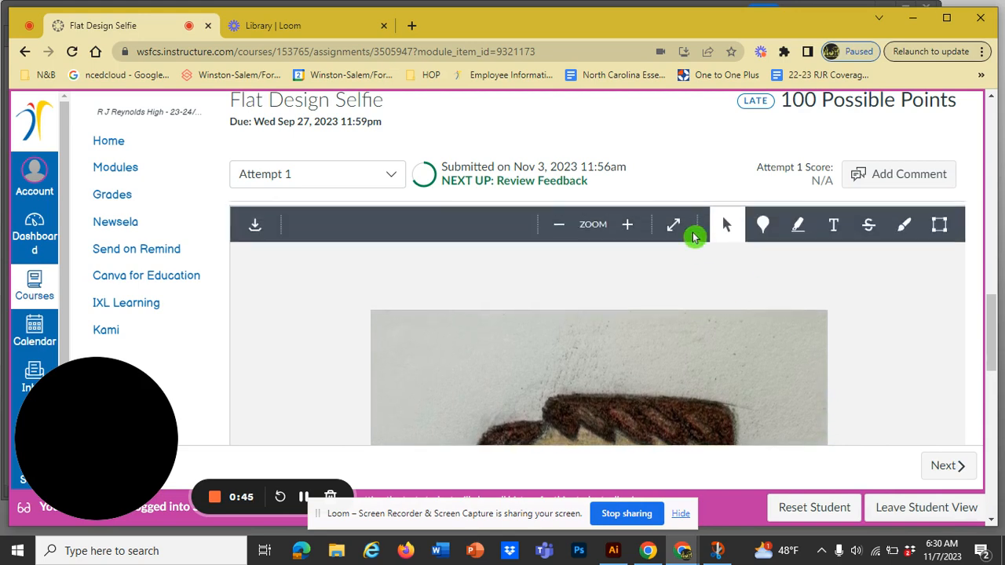
# Download the submitted sketch as an annotated PDF and open it from the Downloads folder in Illustrator
pyautogui.click(255, 224)
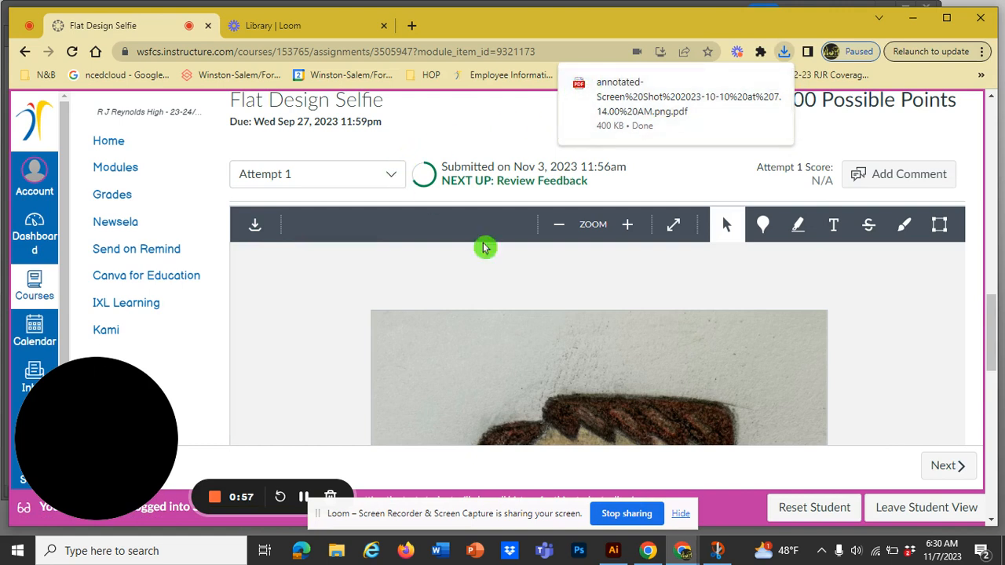
pyautogui.click(613, 554)
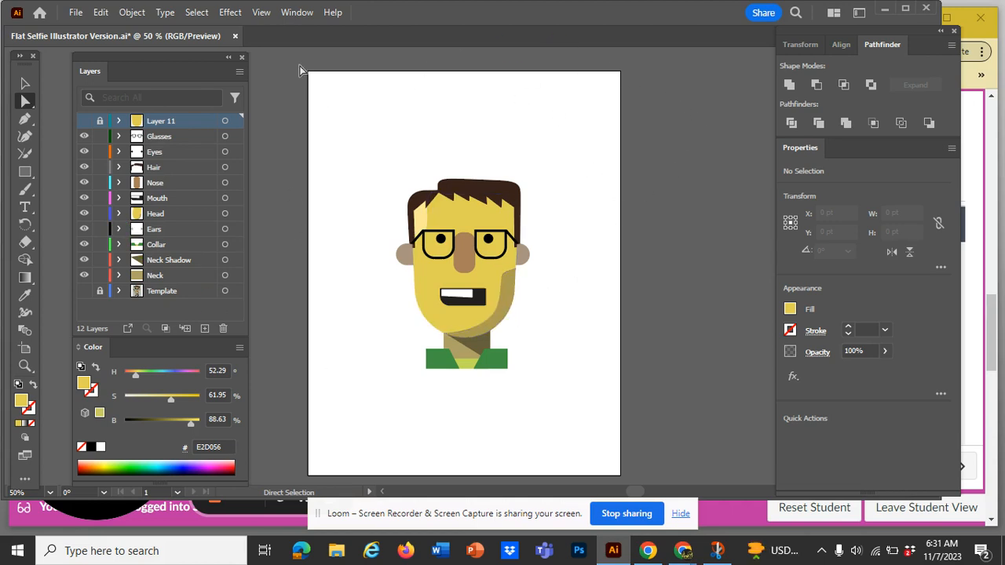
pyautogui.click(75, 12)
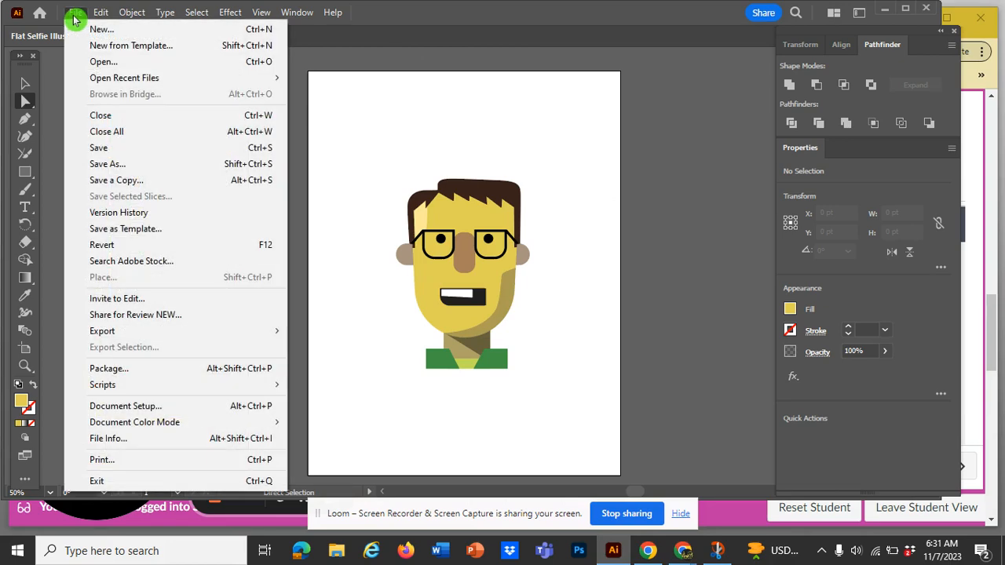
pyautogui.click(110, 66)
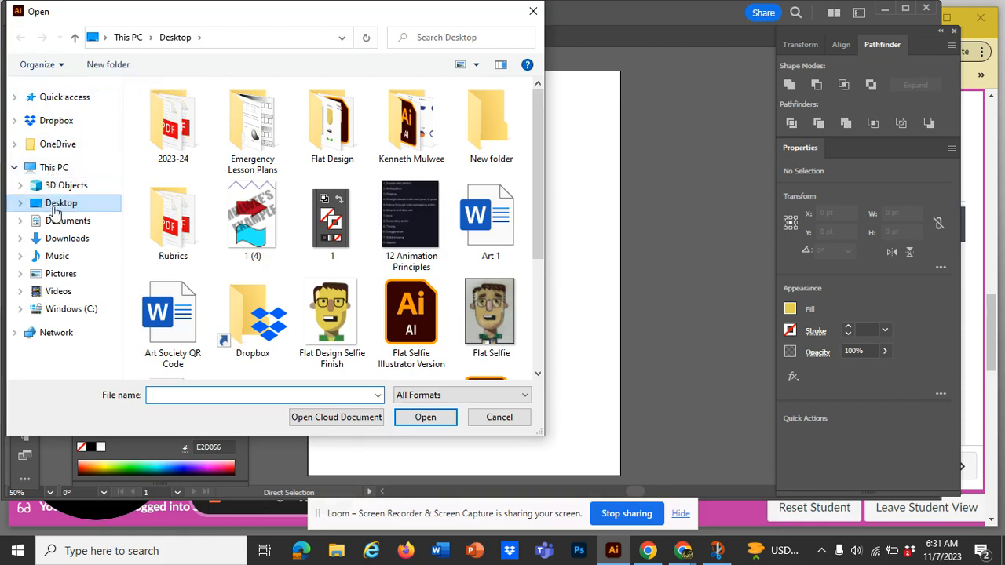
pyautogui.click(55, 238)
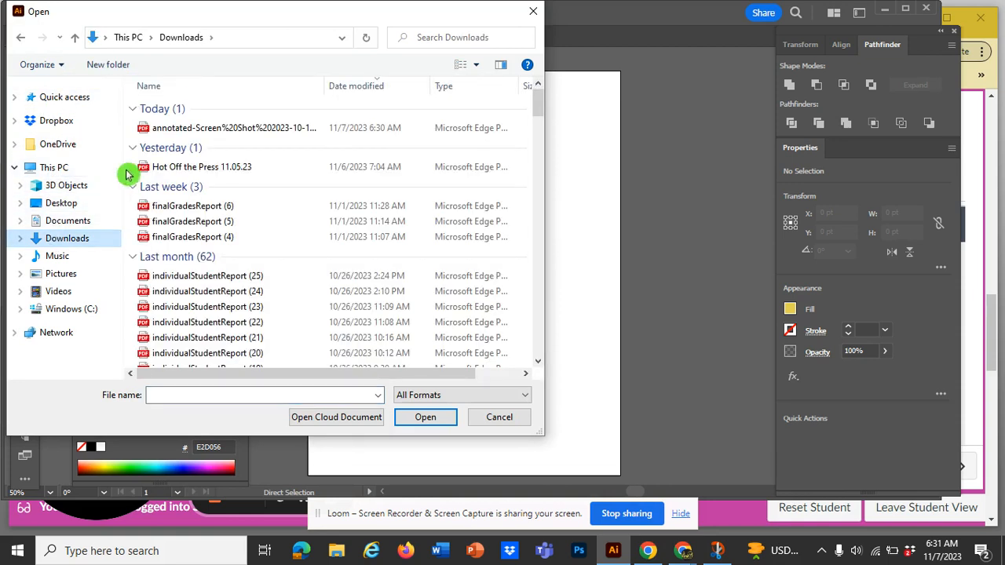
pyautogui.click(199, 130)
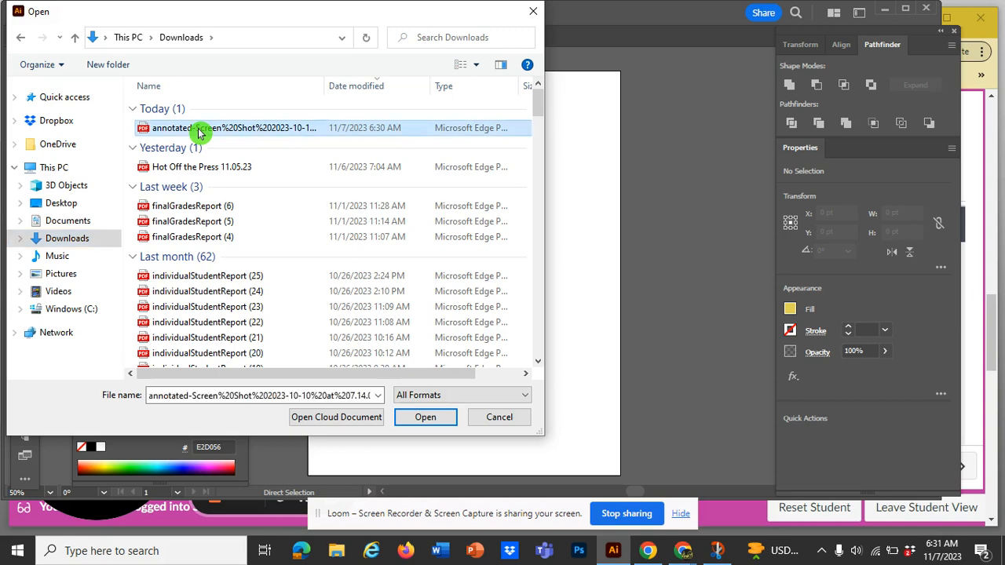
pyautogui.click(424, 417)
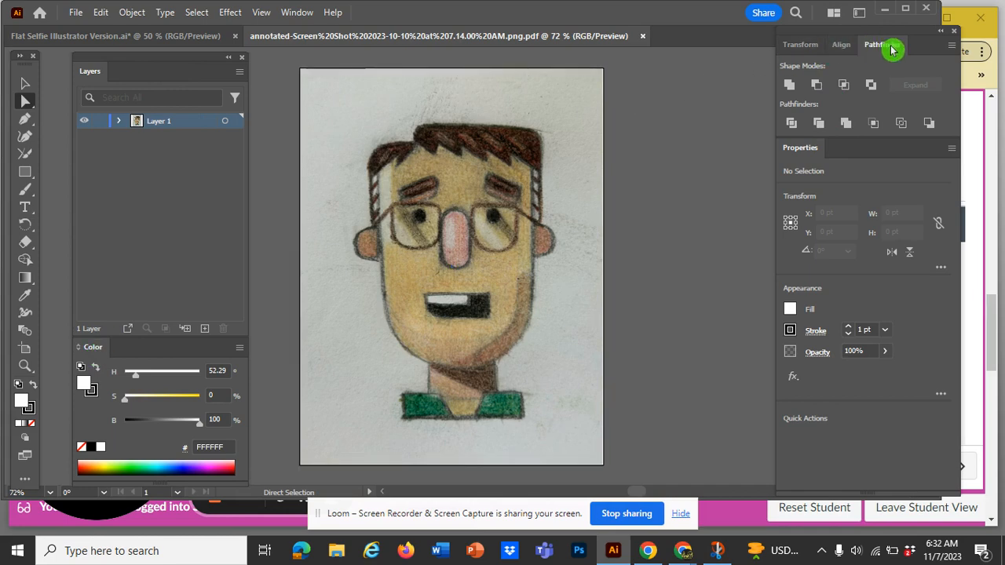
pyautogui.click(299, 13)
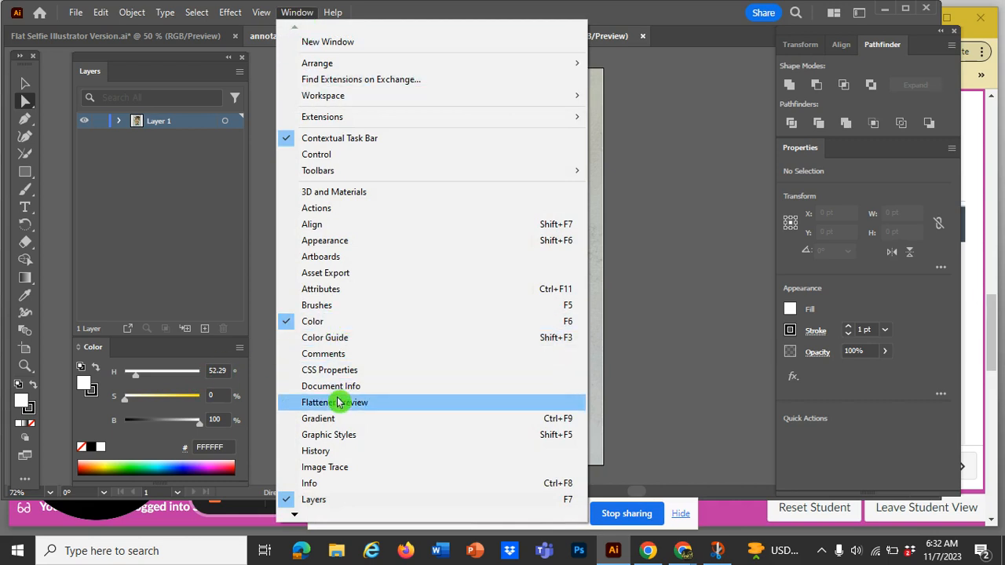
pyautogui.click(297, 518)
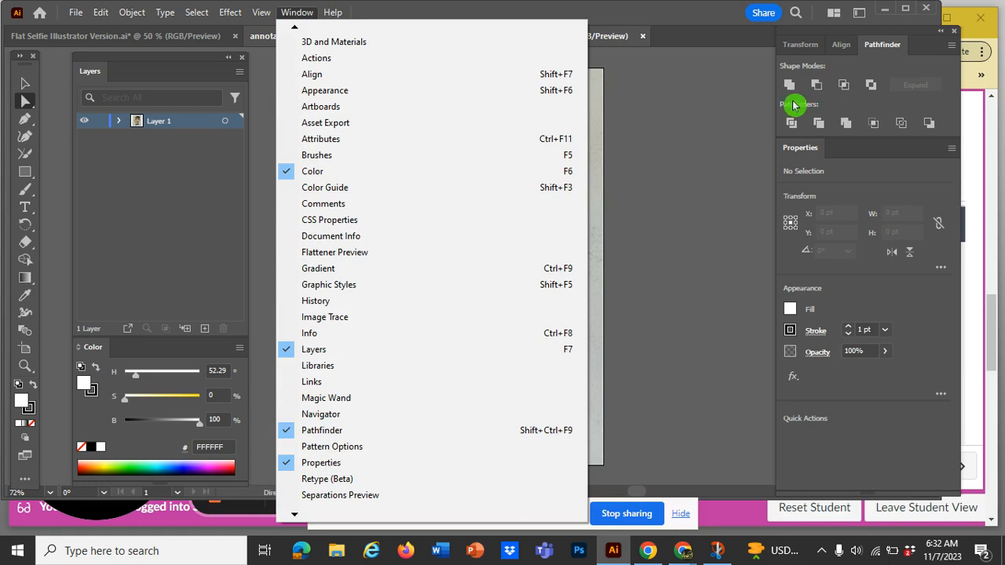
pyautogui.click(739, 122)
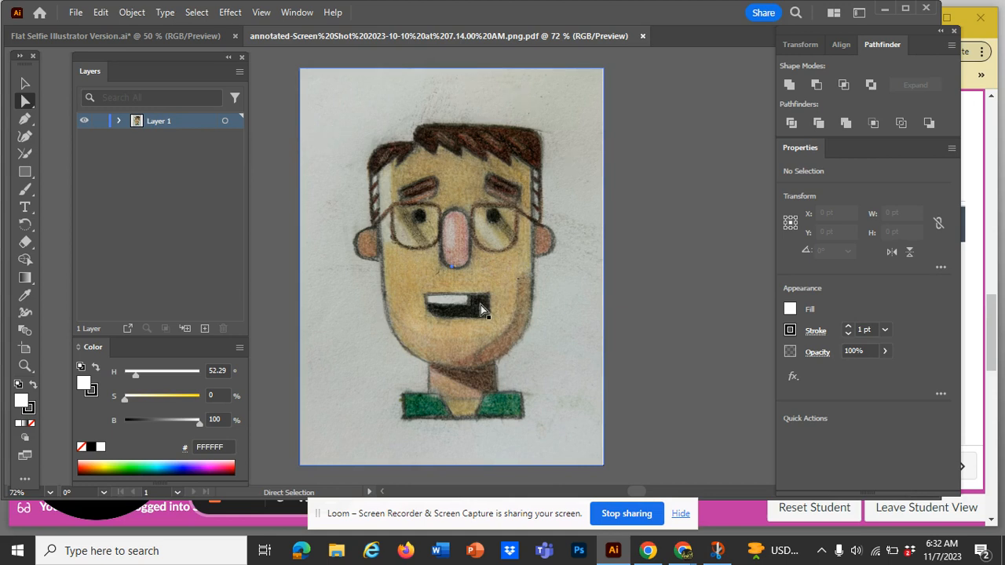
# Lock Layer 1, which holds the sketch, and activate the Rectangle tool
pyautogui.click(100, 122)
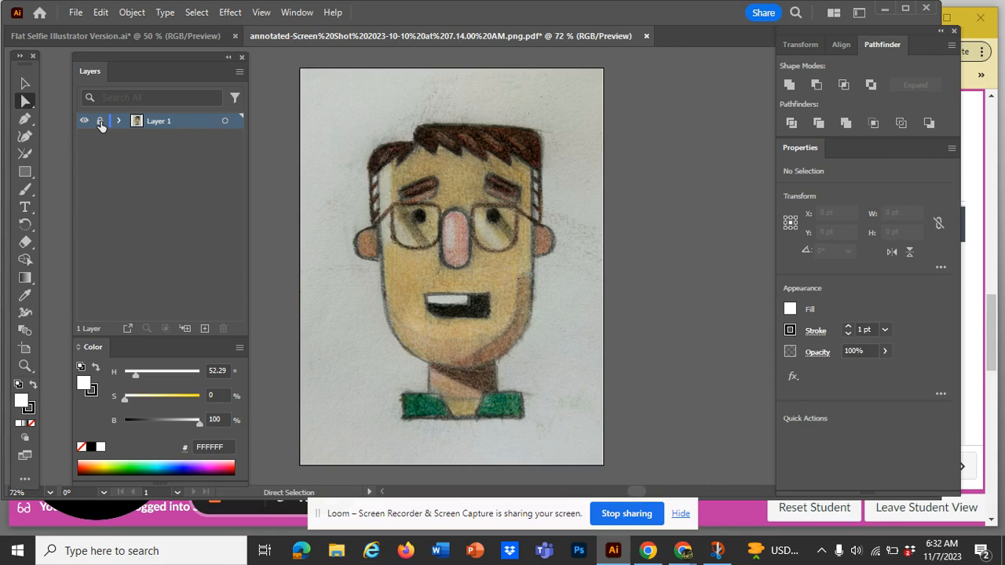
pyautogui.click(25, 124)
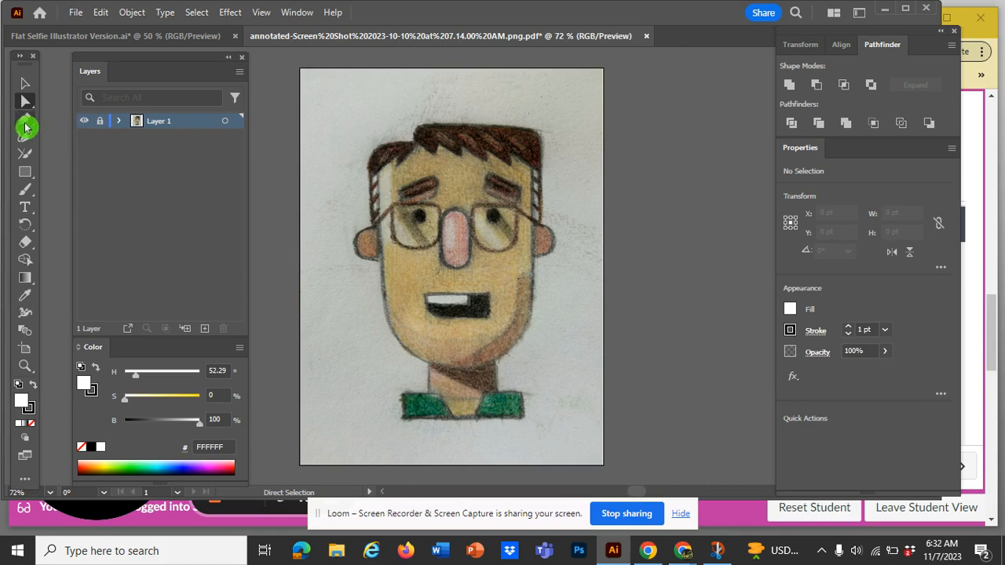
pyautogui.click(28, 178)
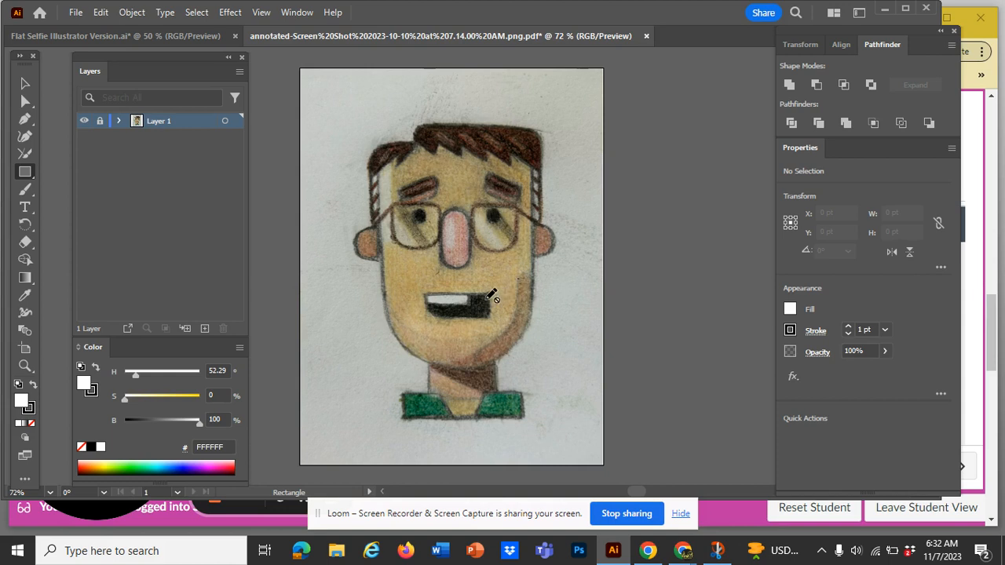
# Hide the sketch layer and show it again
pyautogui.keyDown('ctrl'); pyautogui.click(83, 122); pyautogui.keyUp('ctrl')
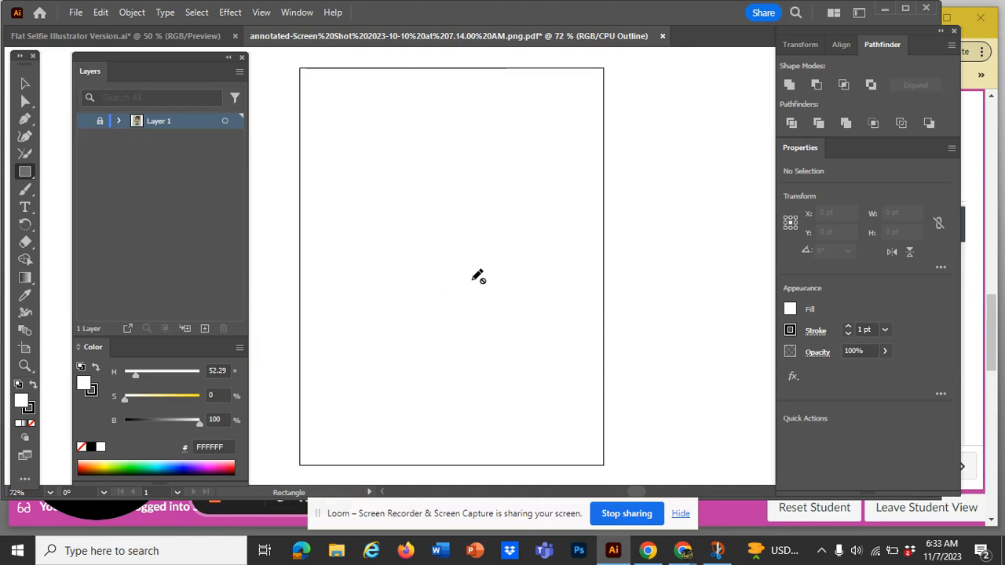
pyautogui.keyDown('ctrl'); pyautogui.click(83, 121); pyautogui.keyUp('ctrl')
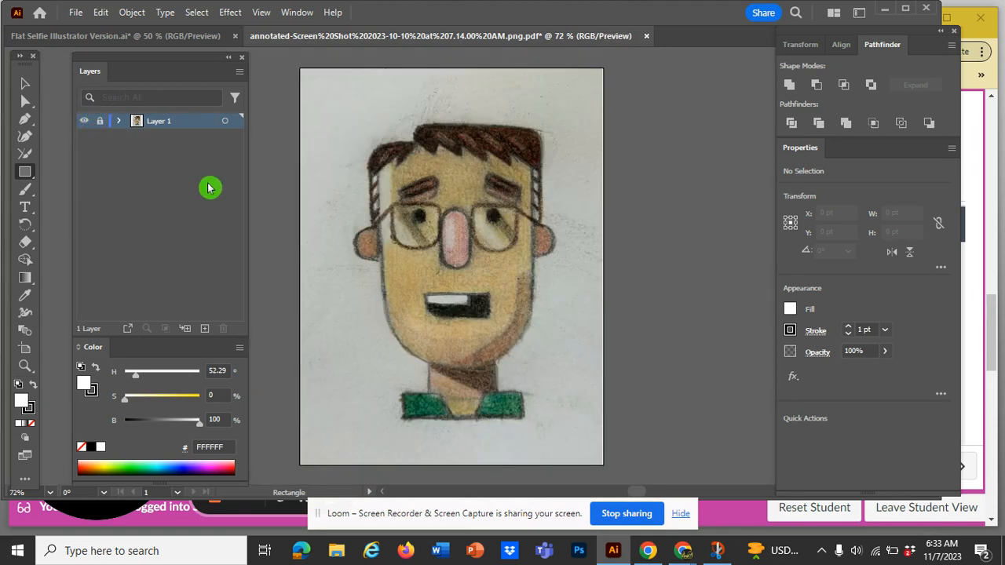
# Add a new layer above the locked sketch layer and name it Head
pyautogui.click(205, 331)
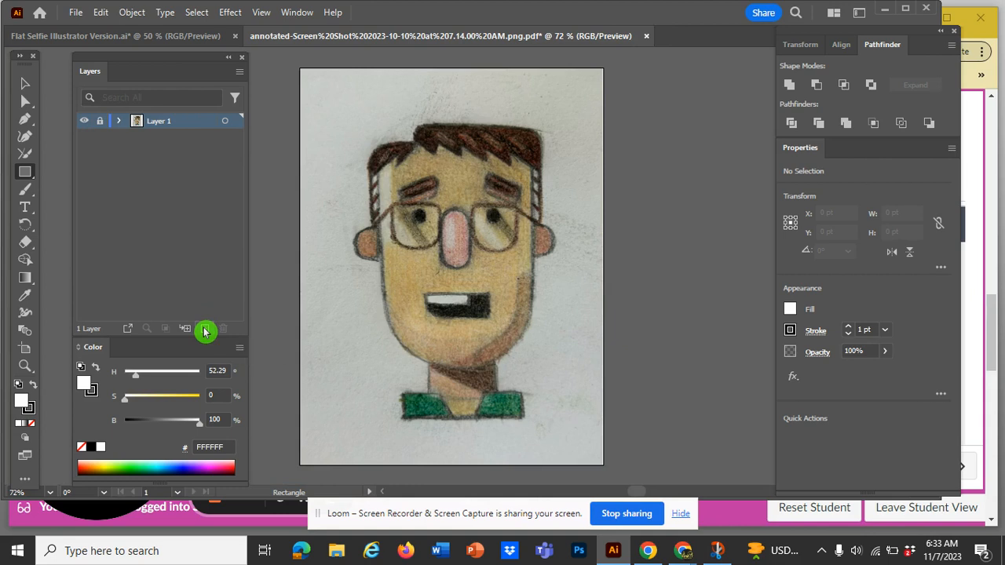
pyautogui.click(151, 121)
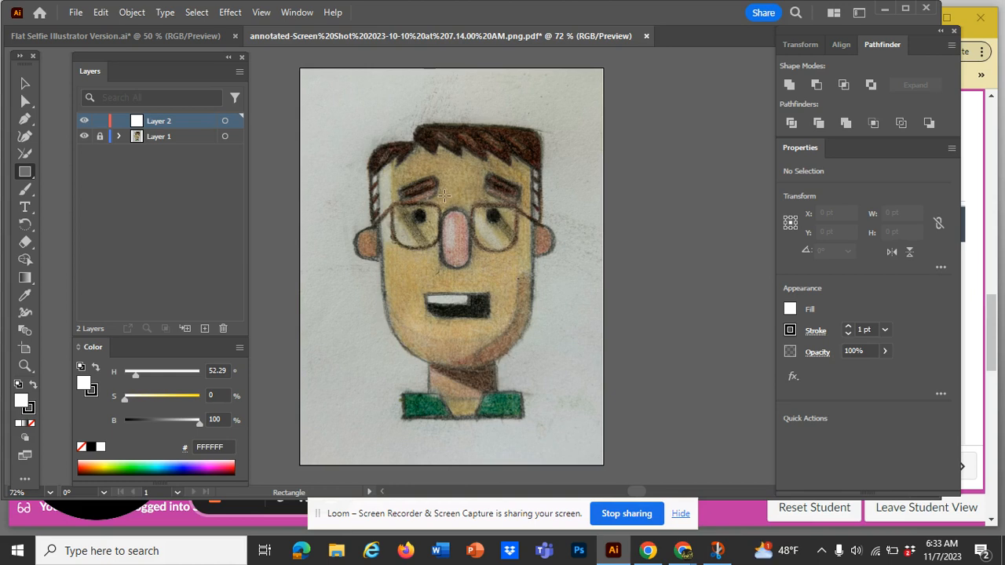
pyautogui.doubleClick(159, 123)
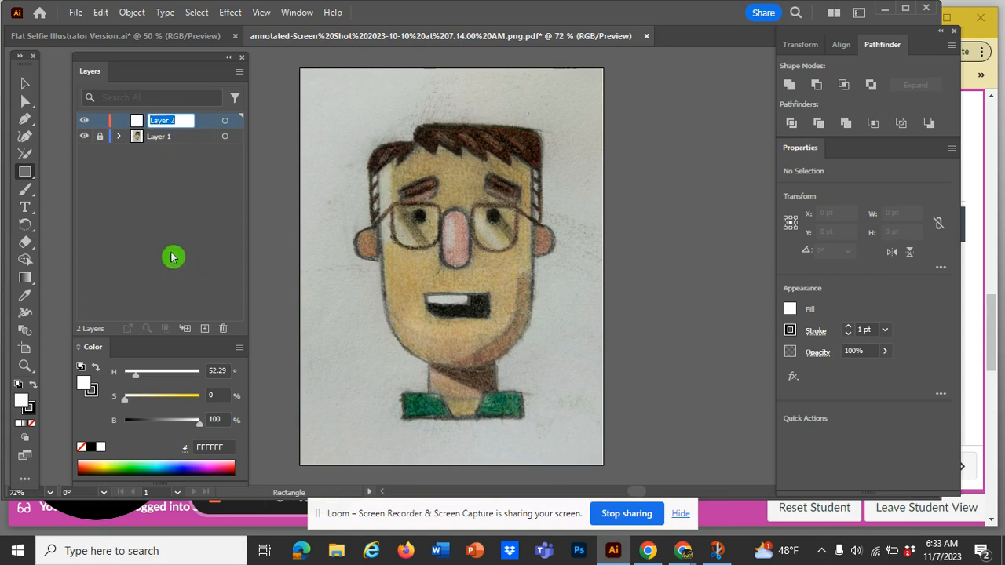
pyautogui.write('Head')
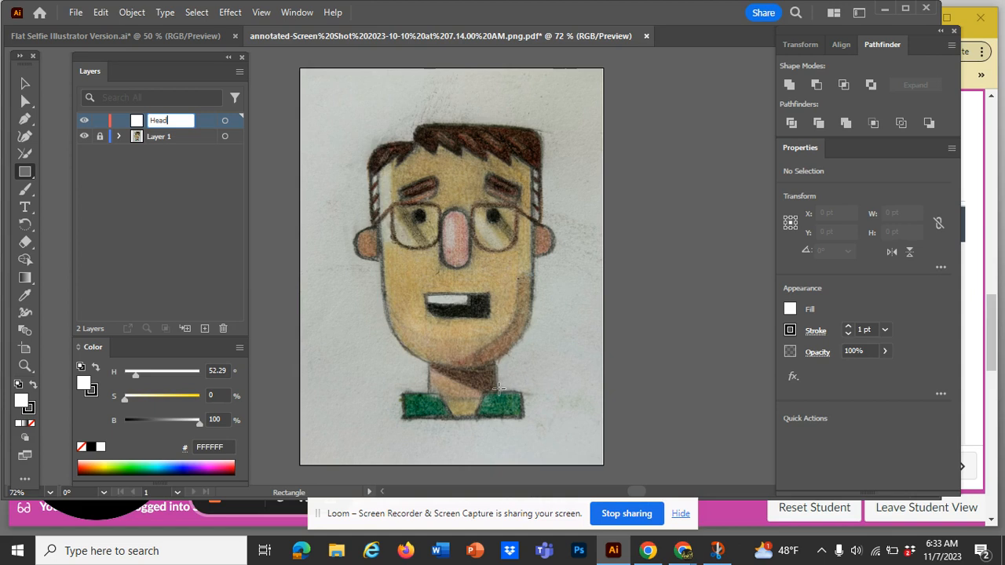
pyautogui.click(212, 193)
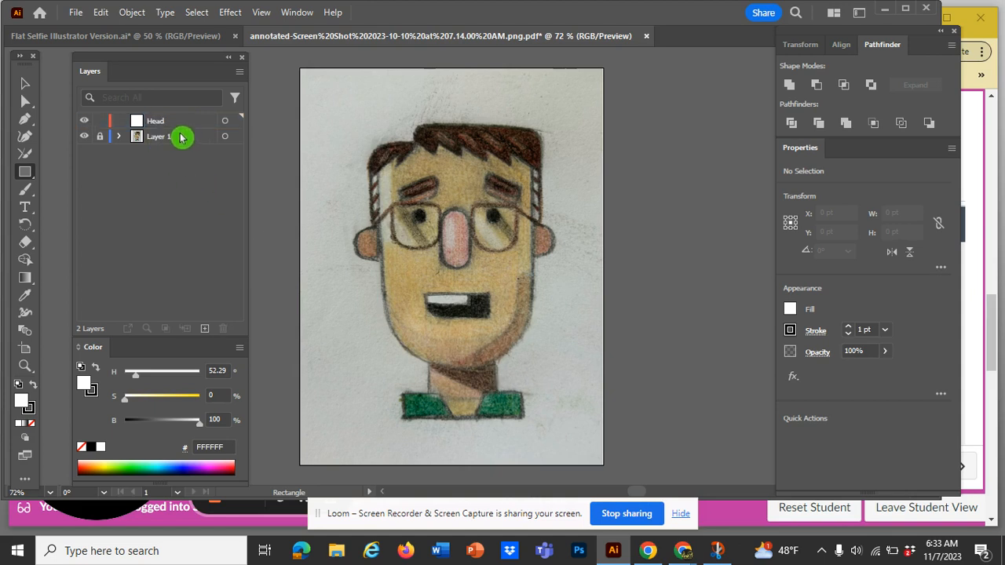
# Add a layer named Neck, placed between Head and the sketch layer, and make the Head layer active
pyautogui.click(204, 329)
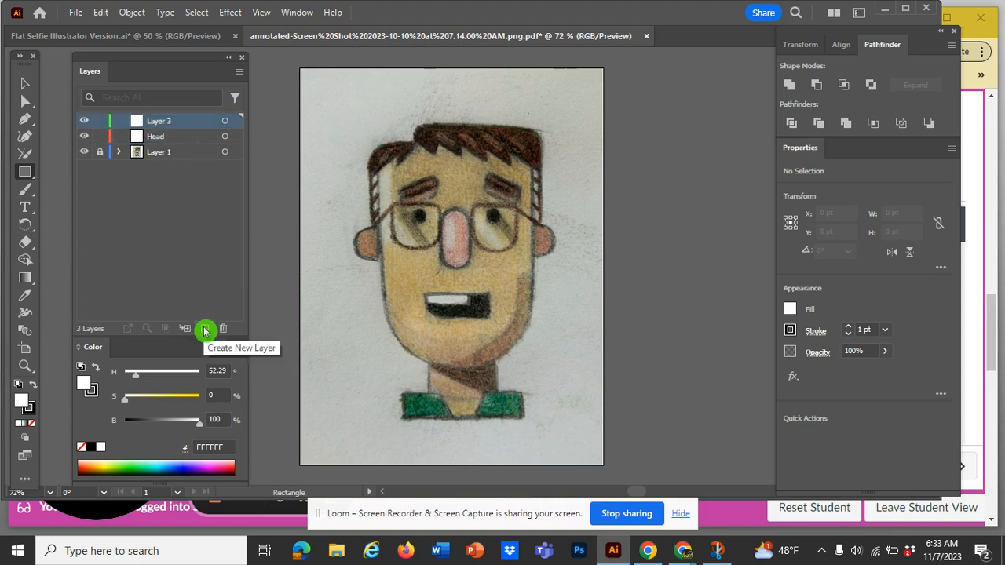
pyautogui.doubleClick(157, 120)
pyautogui.press('BackSpace')
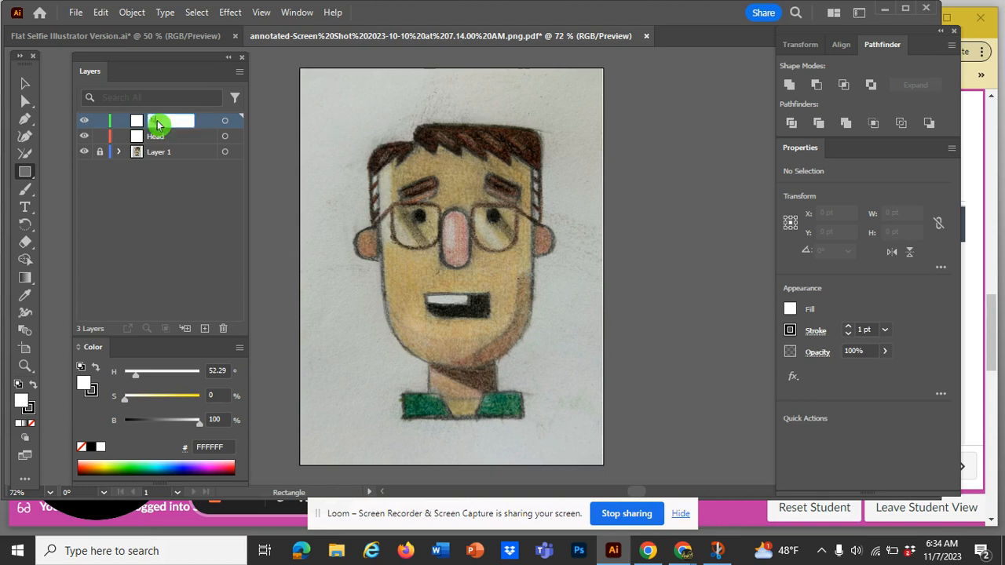
pyautogui.write('Neck')
pyautogui.click(205, 122)
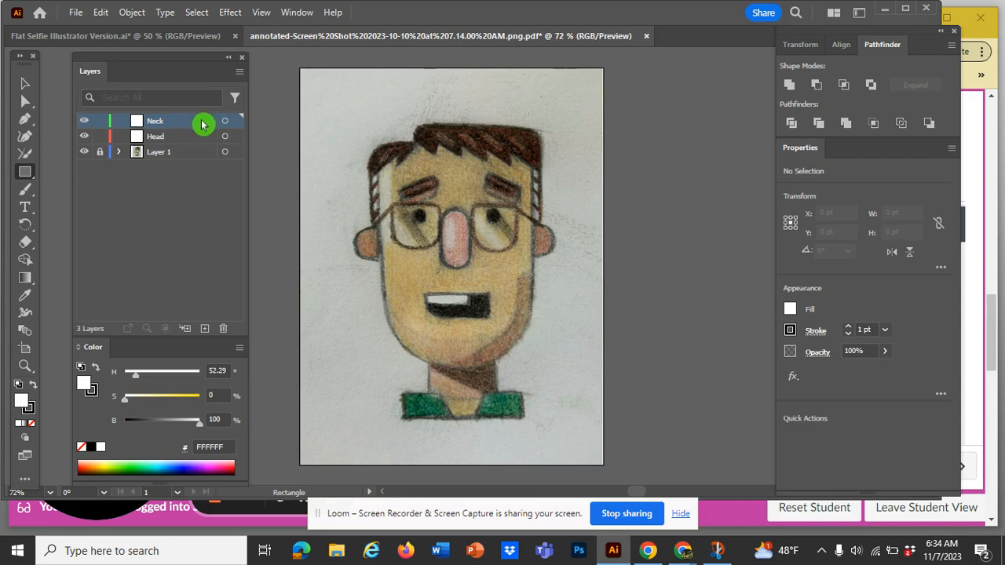
pyautogui.moveTo(201, 124); pyautogui.dragTo(189, 146)
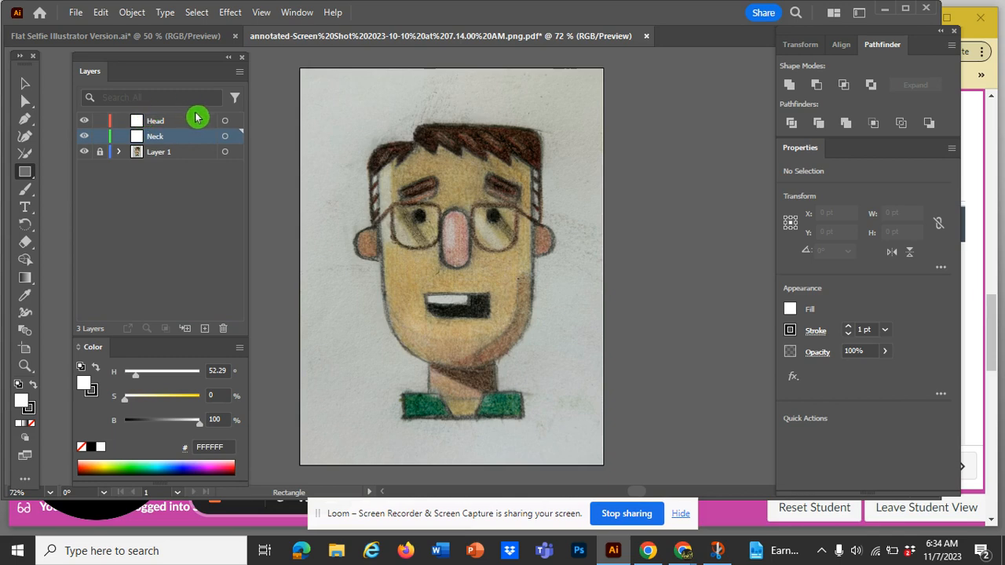
pyautogui.click(196, 119)
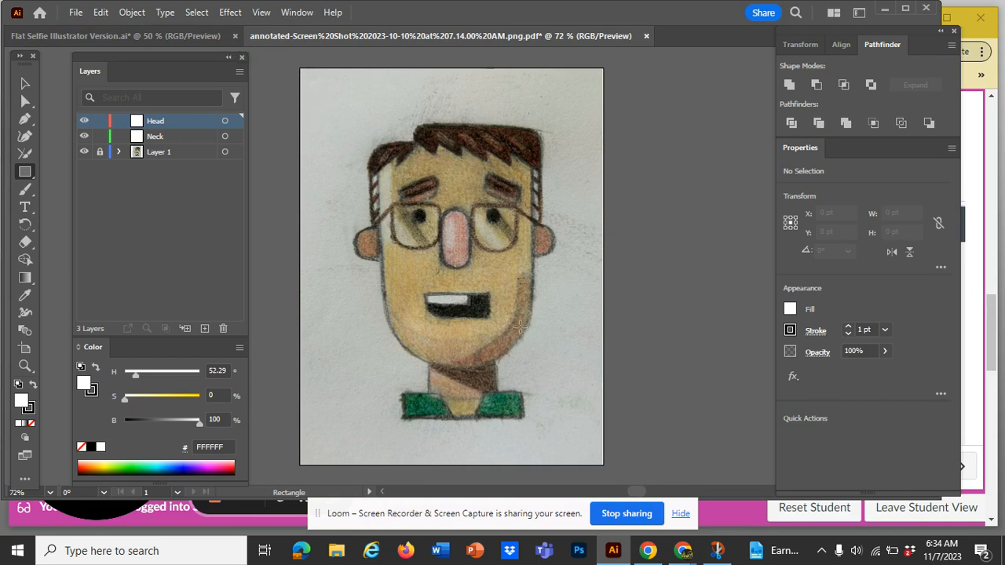
# Start saving a copy of the sketch document on the computer in Adobe Illustrator (*.AI) format
pyautogui.click(77, 14)
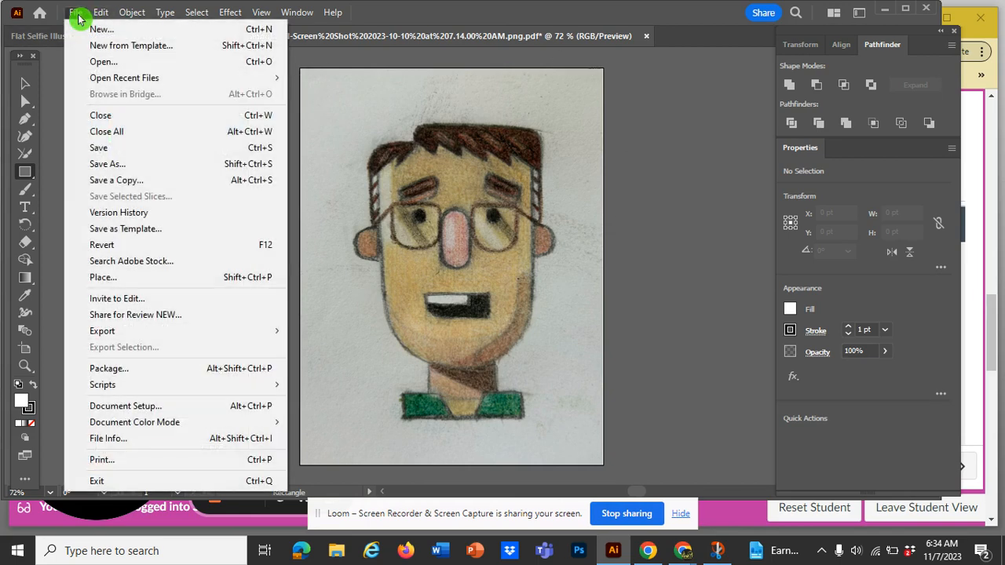
pyautogui.click(103, 163)
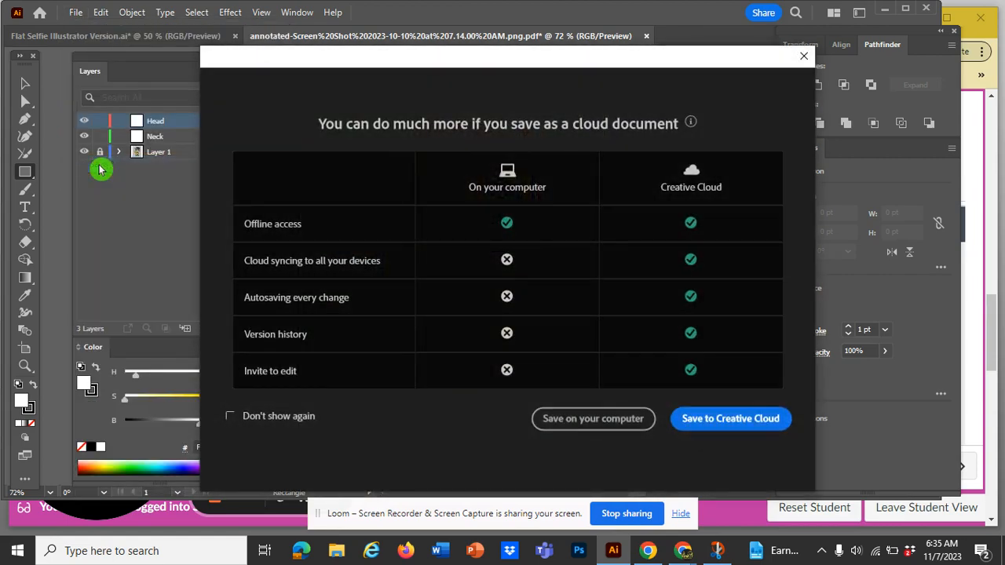
pyautogui.click(581, 418)
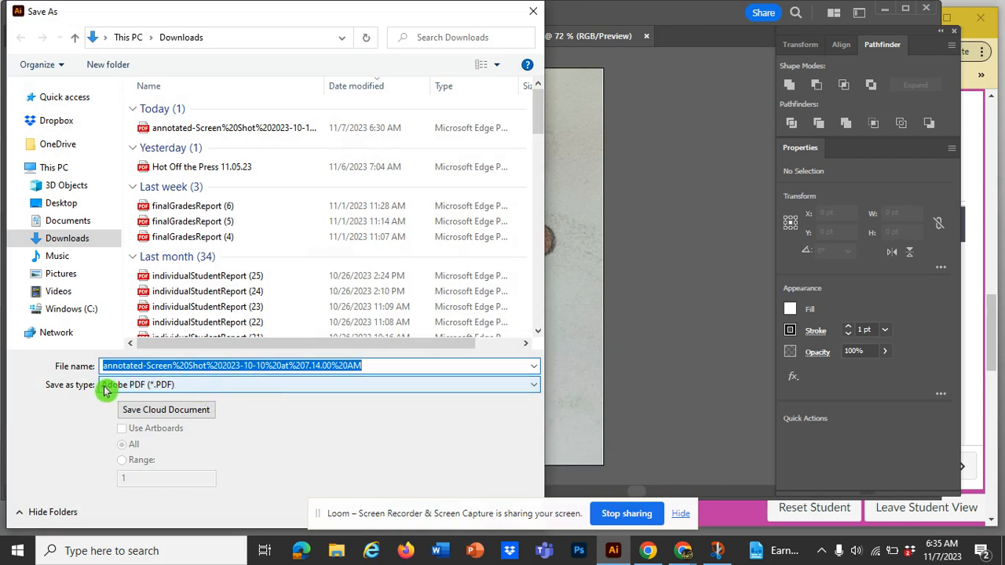
pyautogui.click(181, 388)
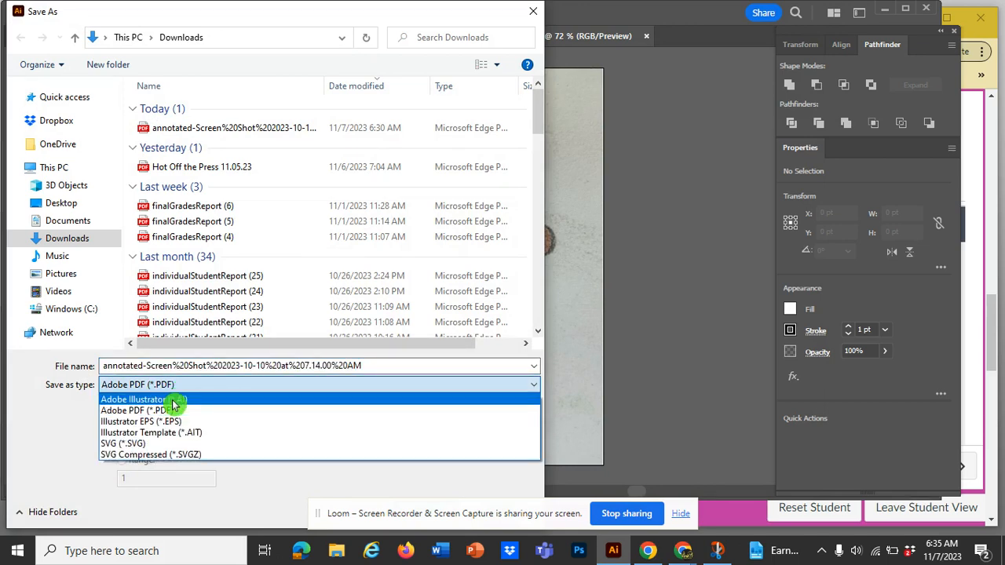
pyautogui.click(173, 403)
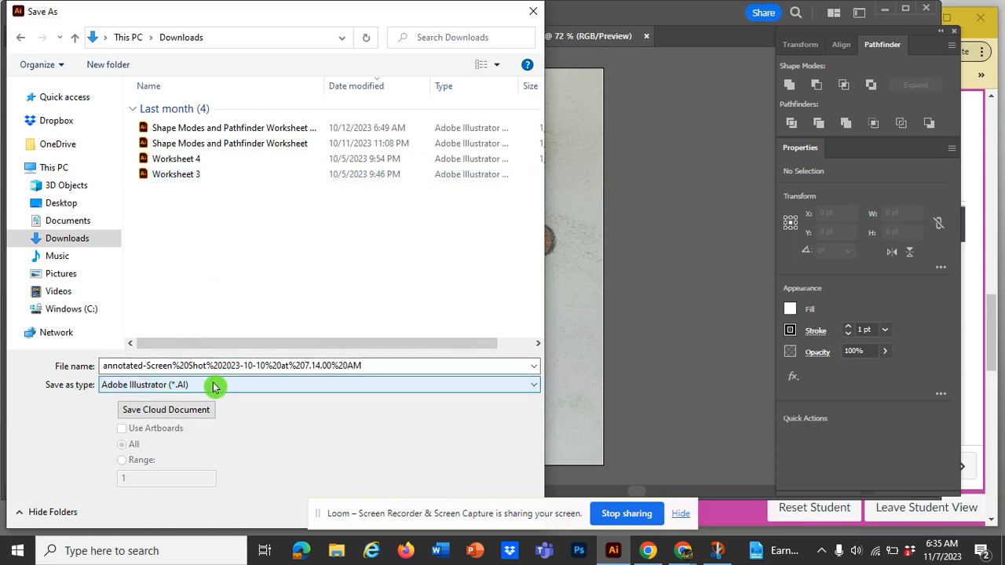
# Replace the suggested file name with Flat Design Selfie Finish
pyautogui.click(377, 364)
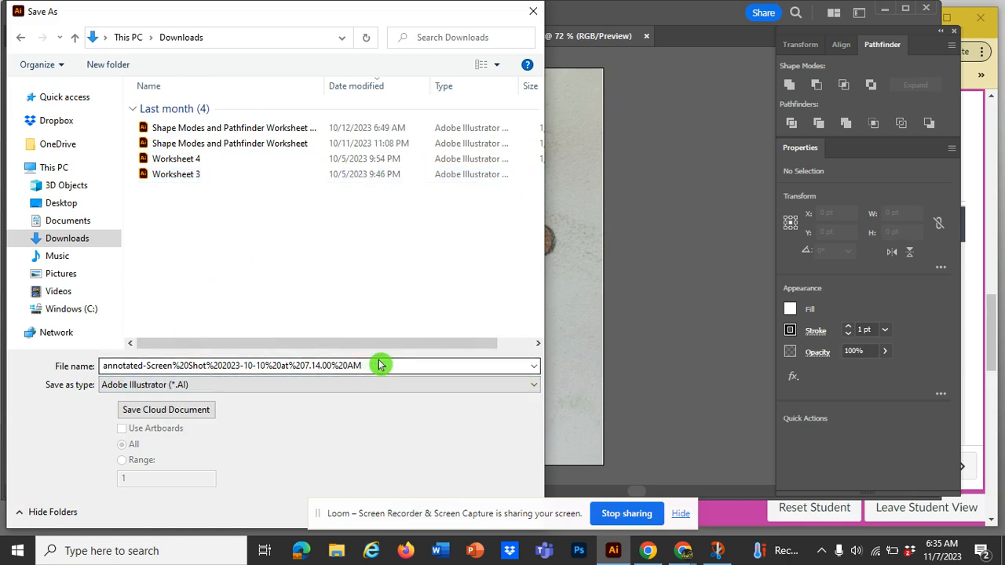
pyautogui.rightClick(160, 343)
pyautogui.click(332, 368)
pyautogui.doubleClick(326, 369)
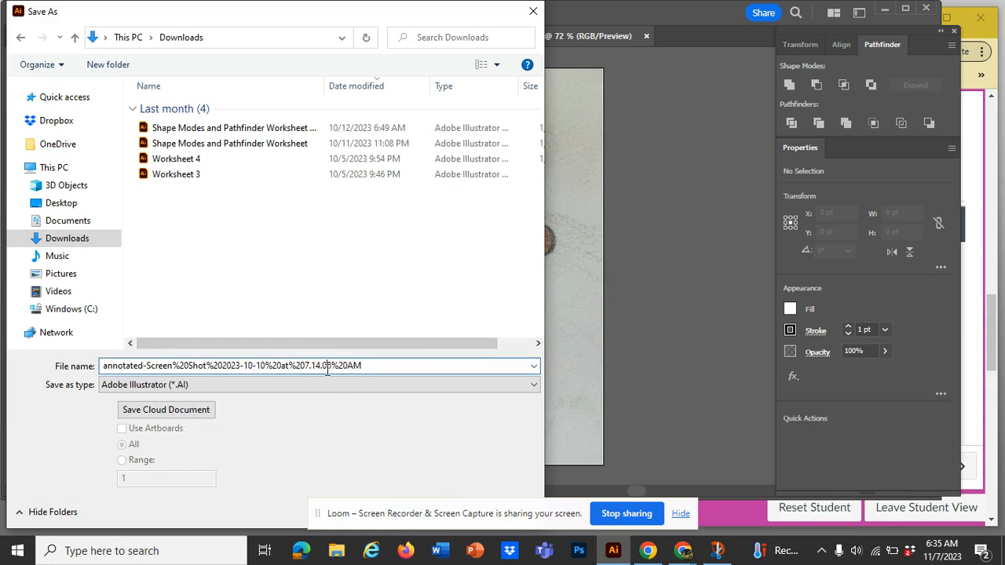
pyautogui.click(327, 369)
pyautogui.doubleClick(392, 370)
pyautogui.click(392, 369)
pyautogui.moveTo(376, 366); pyautogui.dragTo(99, 369)
pyautogui.press('BackSpace')
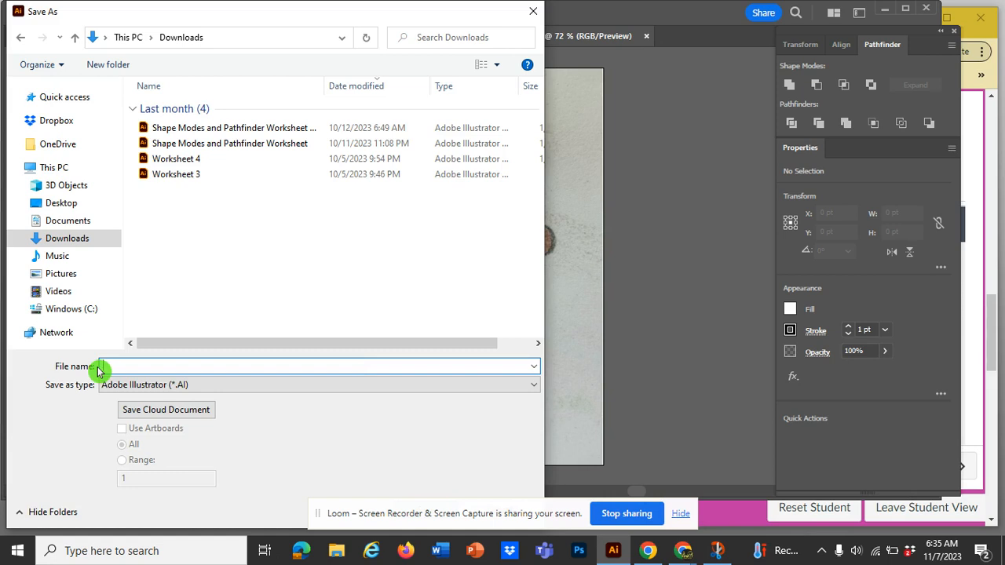
pyautogui.write('Se')
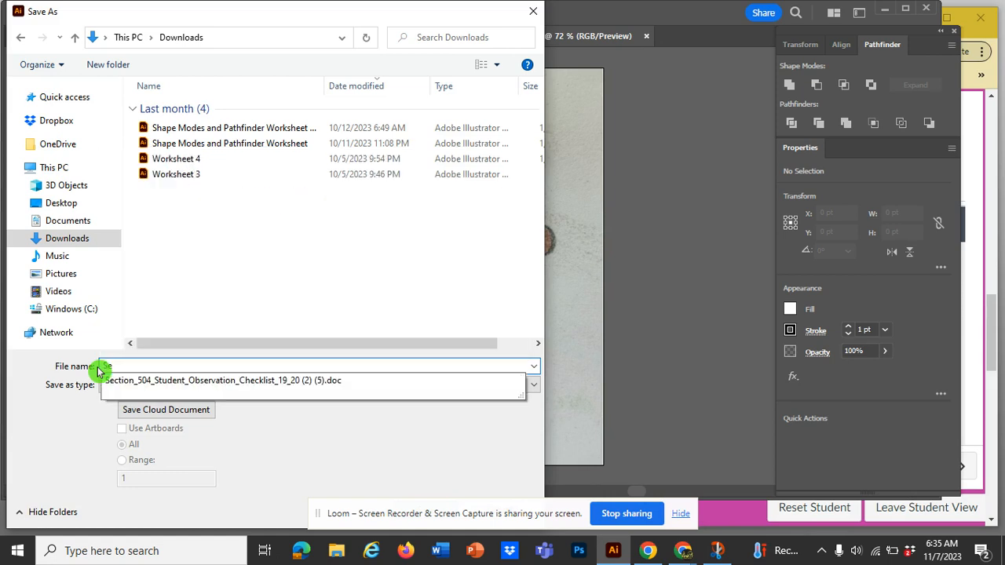
pyautogui.write('l')
pyautogui.press('BackSpace')
pyautogui.press('BackSpace')
pyautogui.press('BackSpace')
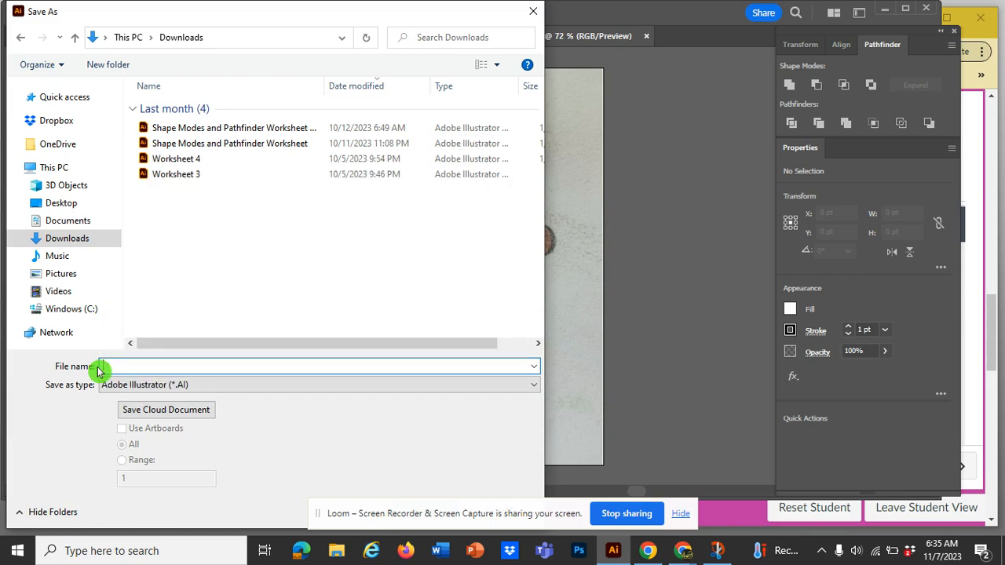
pyautogui.write('Flat')
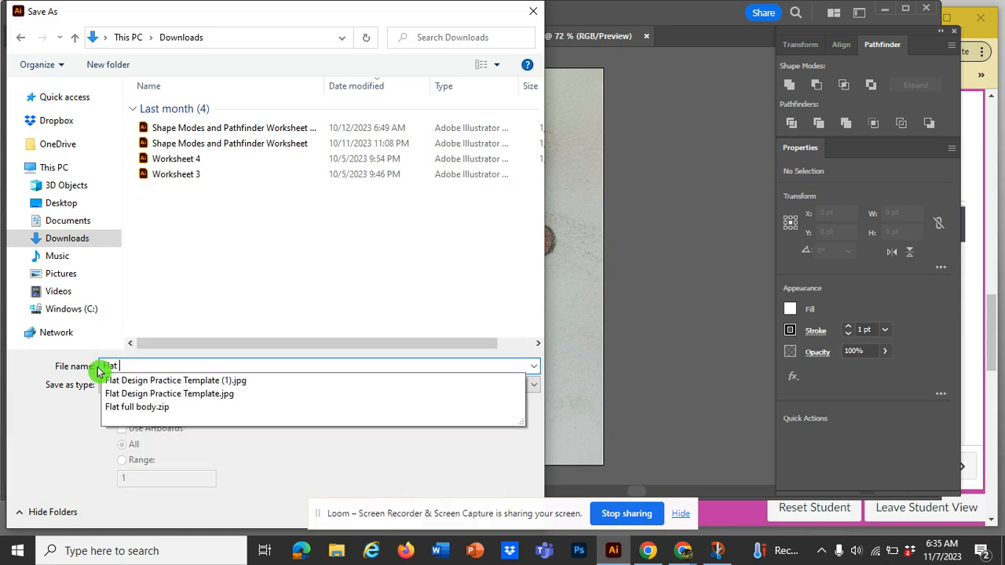
pyautogui.write(' Des')
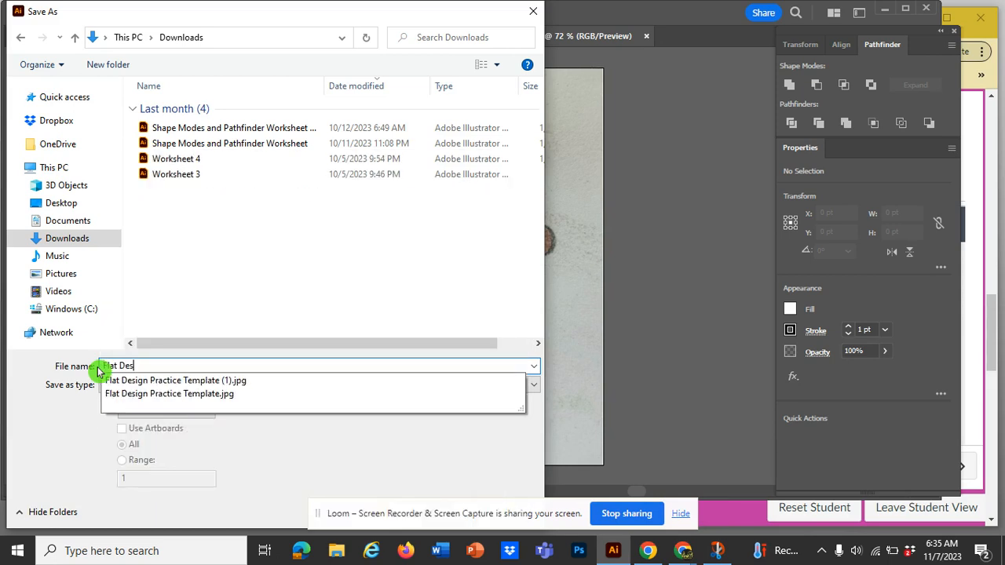
pyautogui.write('ign S')
pyautogui.press('BackSpace')
pyautogui.write('S')
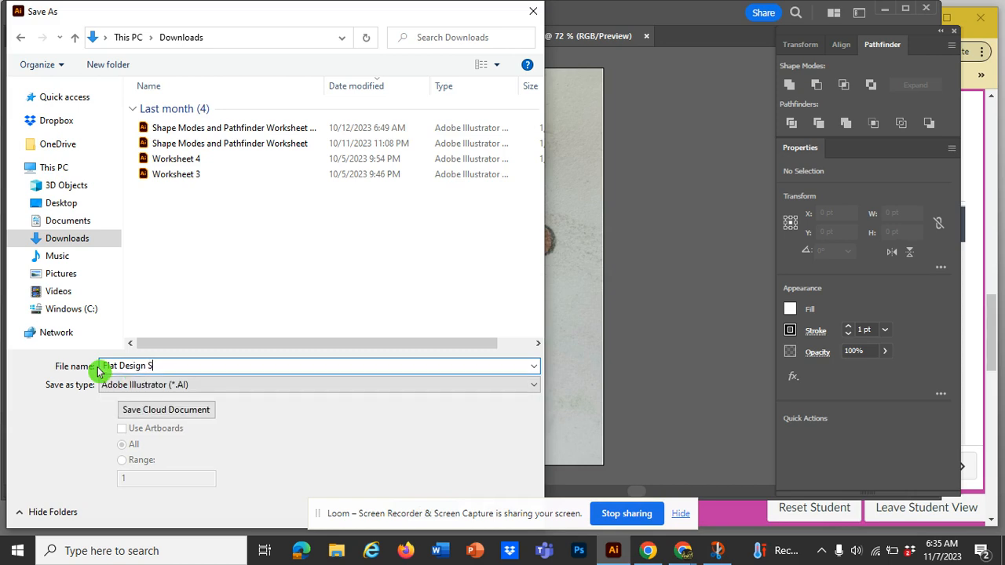
pyautogui.write('elfie Finish')
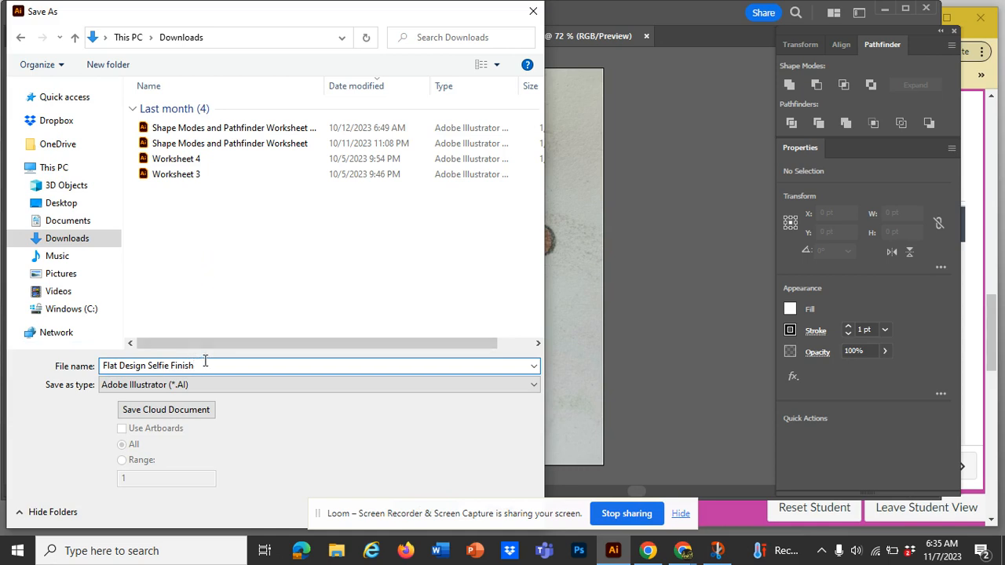
# Browse to the personally named folder on the Desktop as the save location and close the save dialog without saving
pyautogui.click(66, 207)
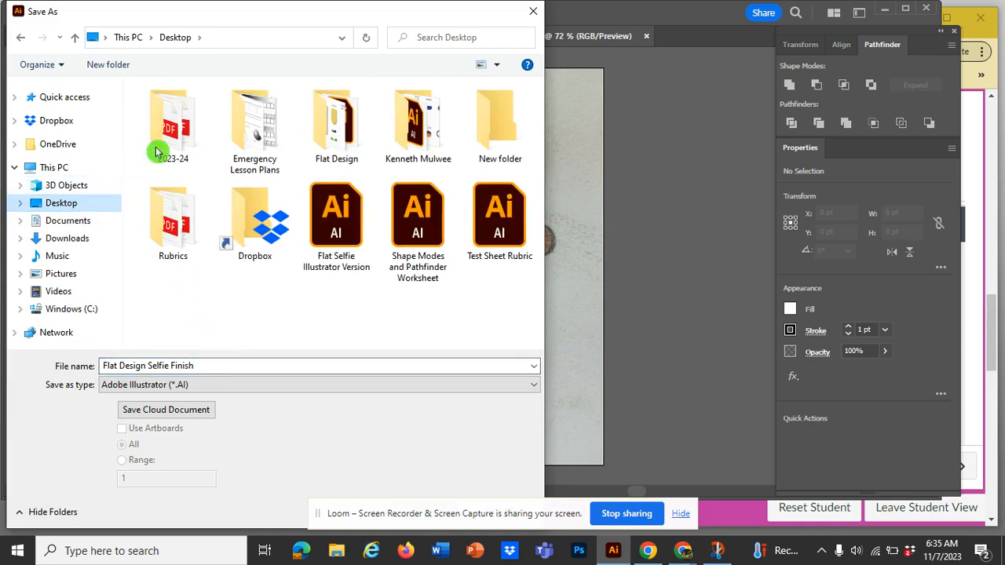
pyautogui.doubleClick(414, 126)
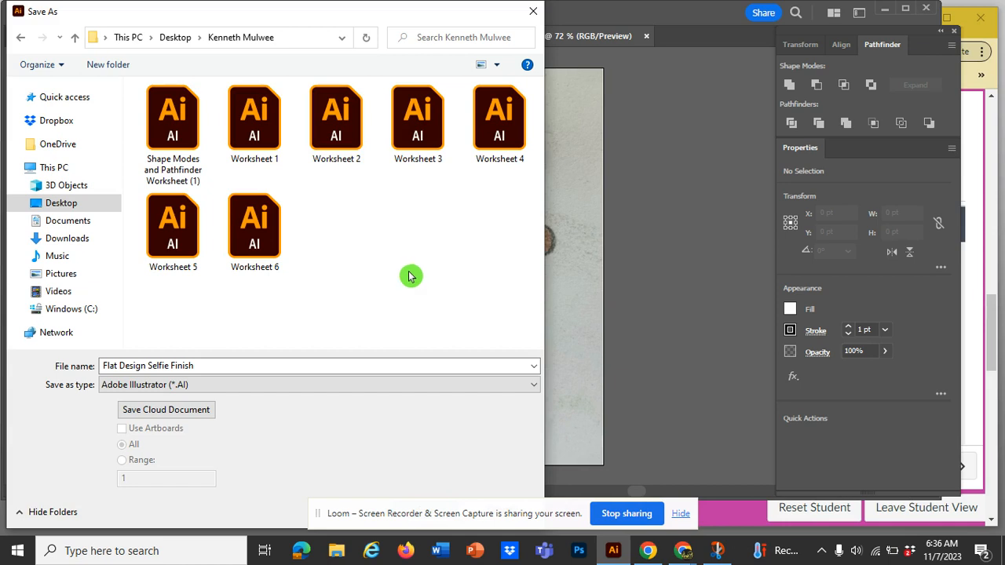
pyautogui.click(387, 522)
pyautogui.moveTo(388, 522); pyautogui.dragTo(685, 383)
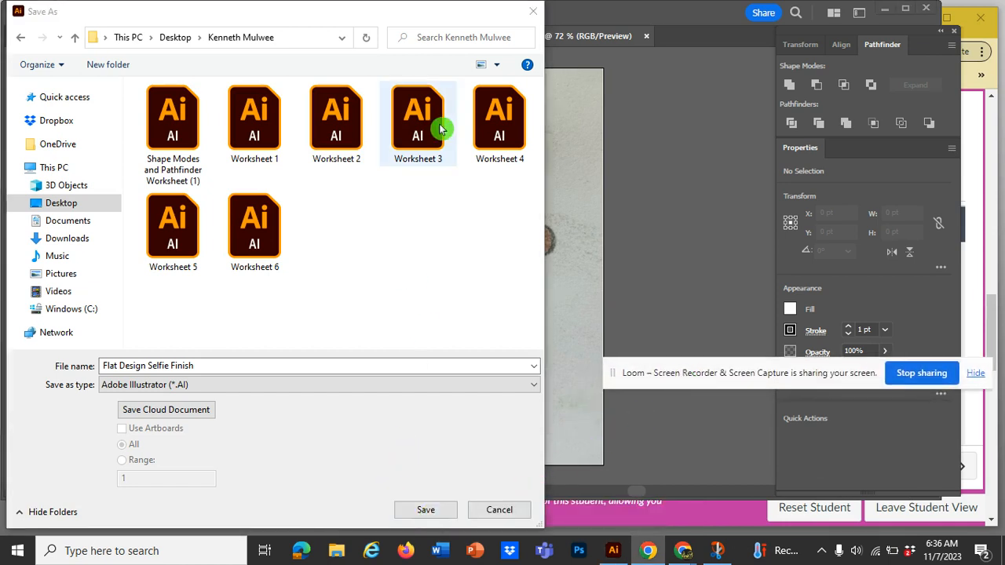
pyautogui.click(532, 13)
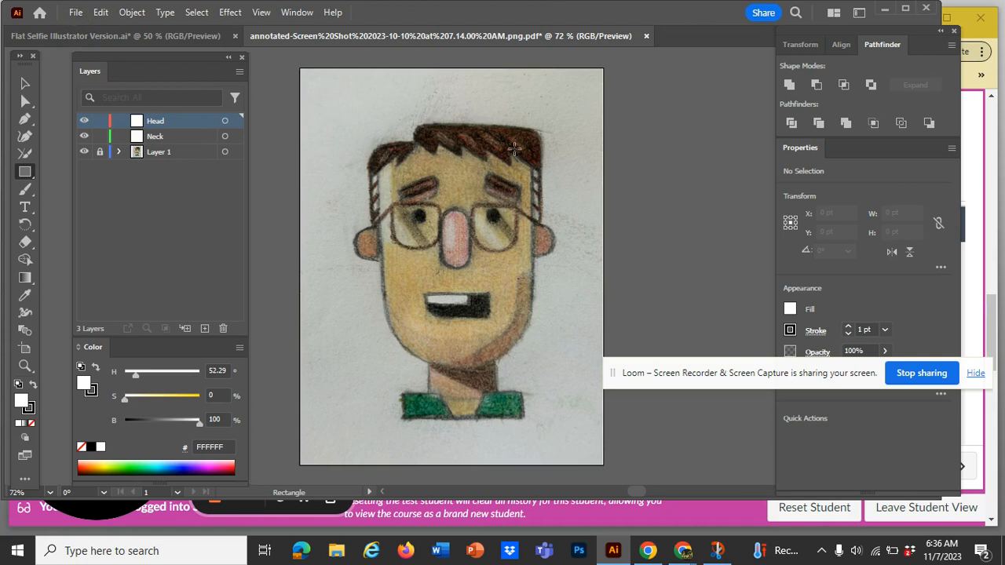
pyautogui.click(75, 14)
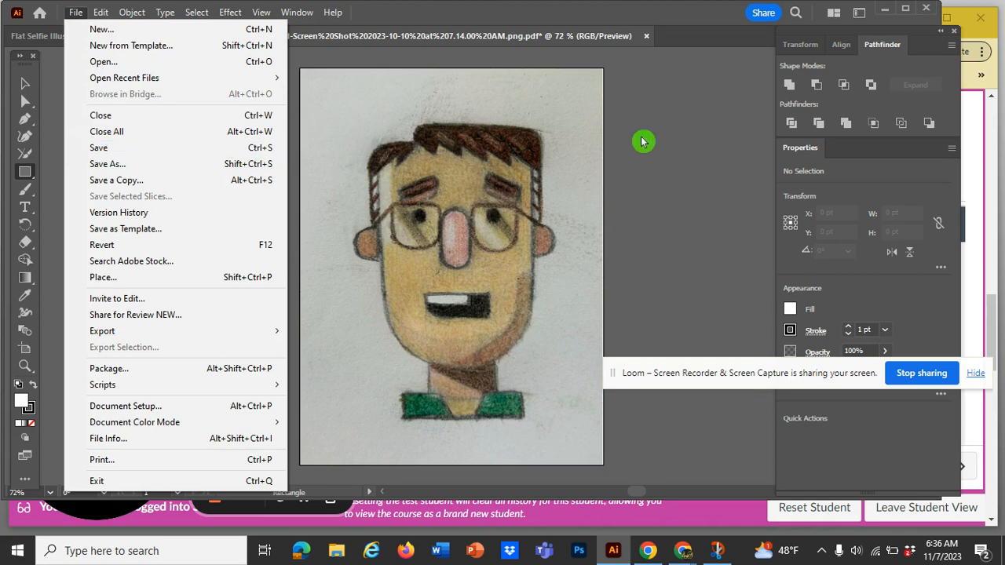
pyautogui.click(765, 385)
pyautogui.moveTo(766, 385); pyautogui.dragTo(538, 526)
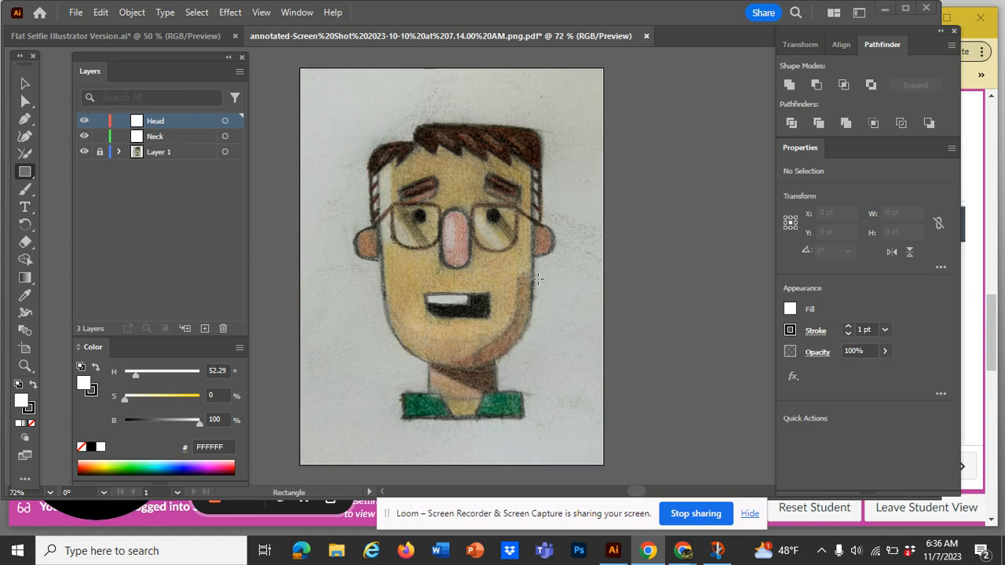
# Switch to the Flat Selfie Illustrator Version document and lock all its layers from Glasses down to Neck
pyautogui.click(148, 38)
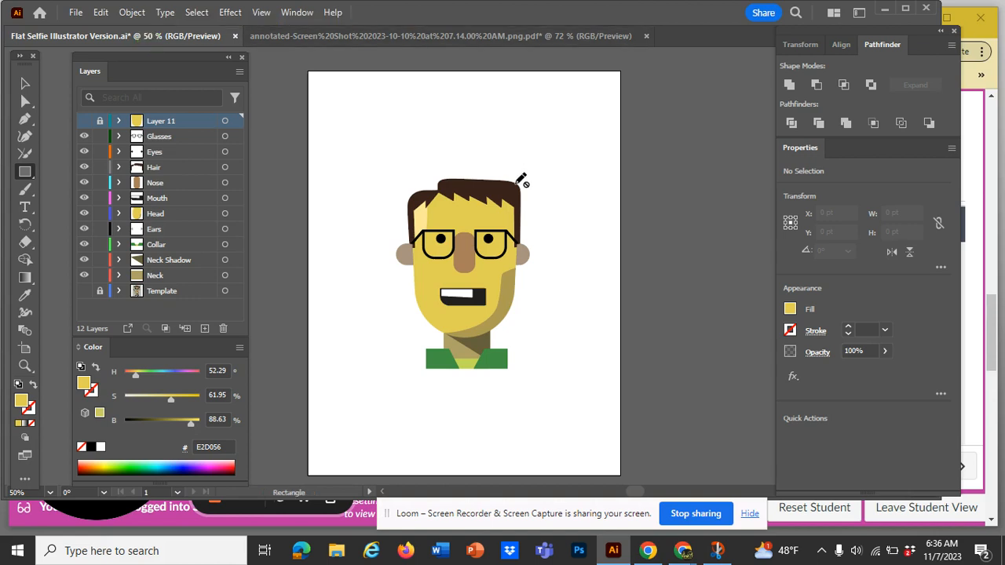
pyautogui.click(143, 227)
pyautogui.moveTo(99, 141); pyautogui.dragTo(101, 264)
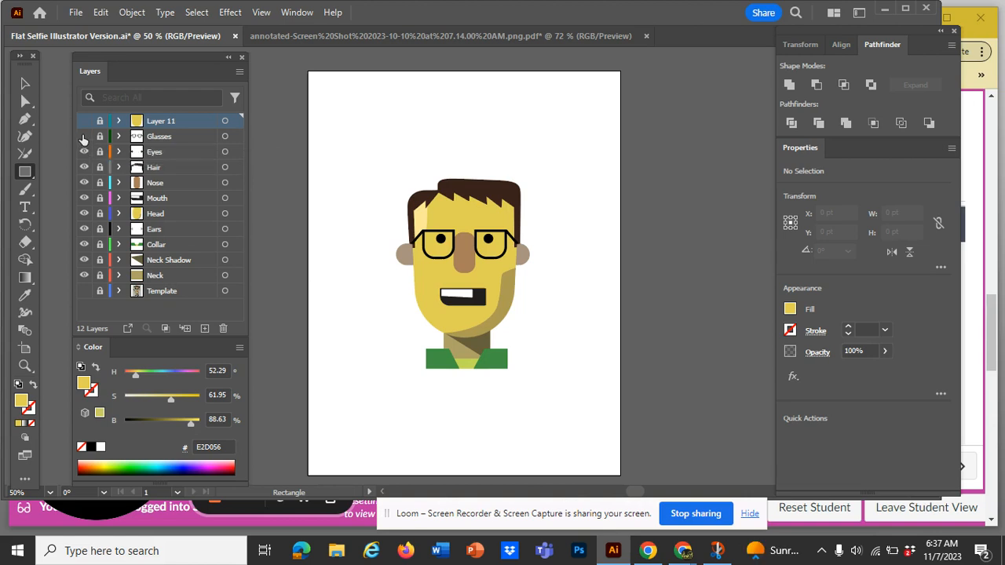
# Hide all layers from Glasses down to Neck and show the Template layer with the sketch
pyautogui.moveTo(84, 138); pyautogui.dragTo(84, 272)
pyautogui.hotkey('ctrl', 'y')
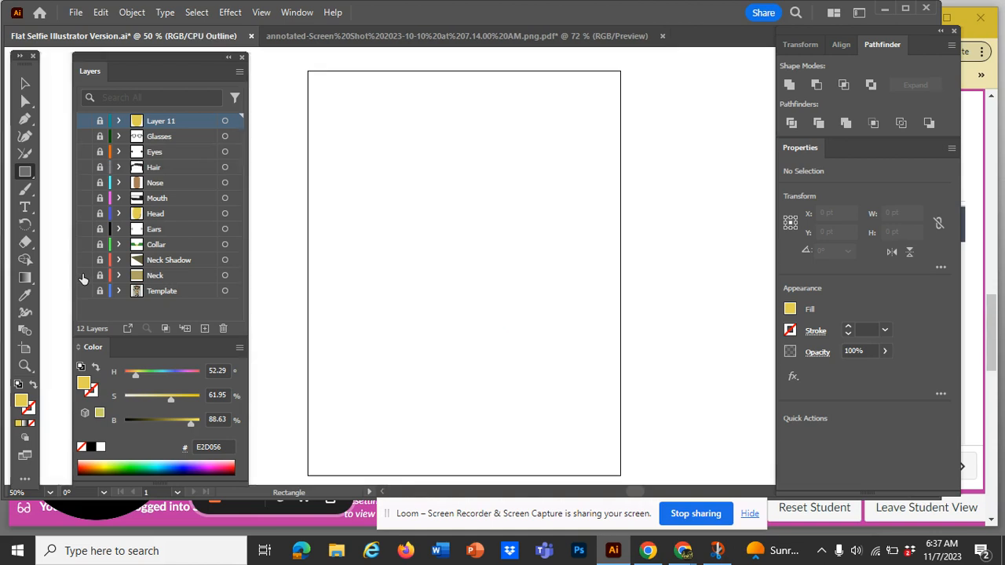
pyautogui.click(83, 291)
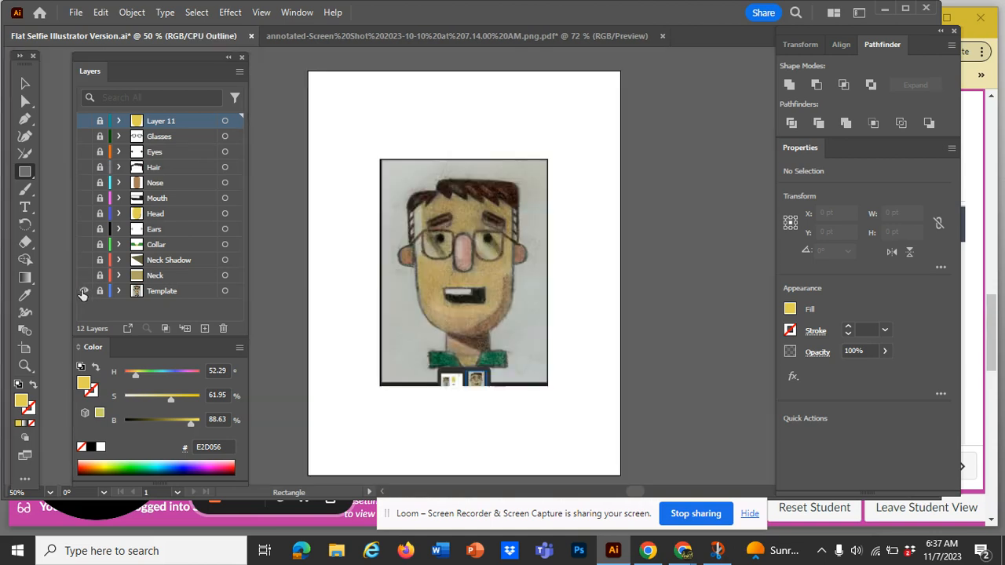
pyautogui.hotkey('ctrl', 'y')
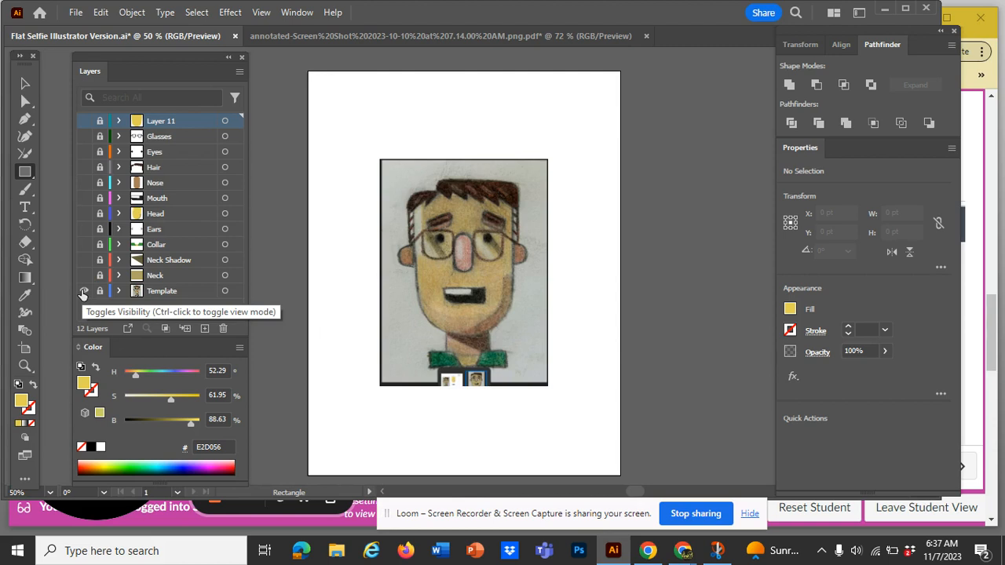
# Show the Neck and Neck Shadow layers over the sketch at 100% zoom
pyautogui.click(83, 275)
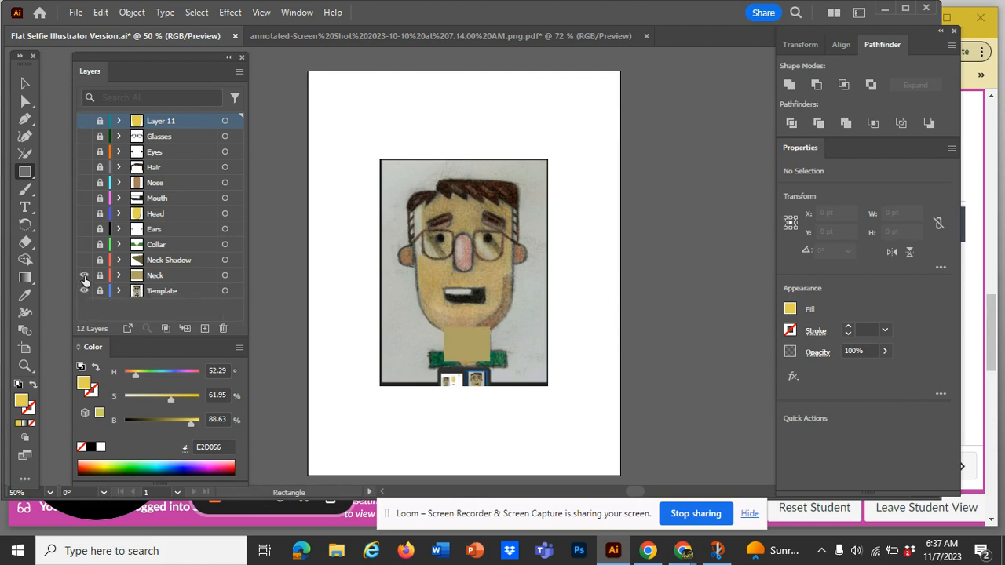
pyautogui.click(83, 260)
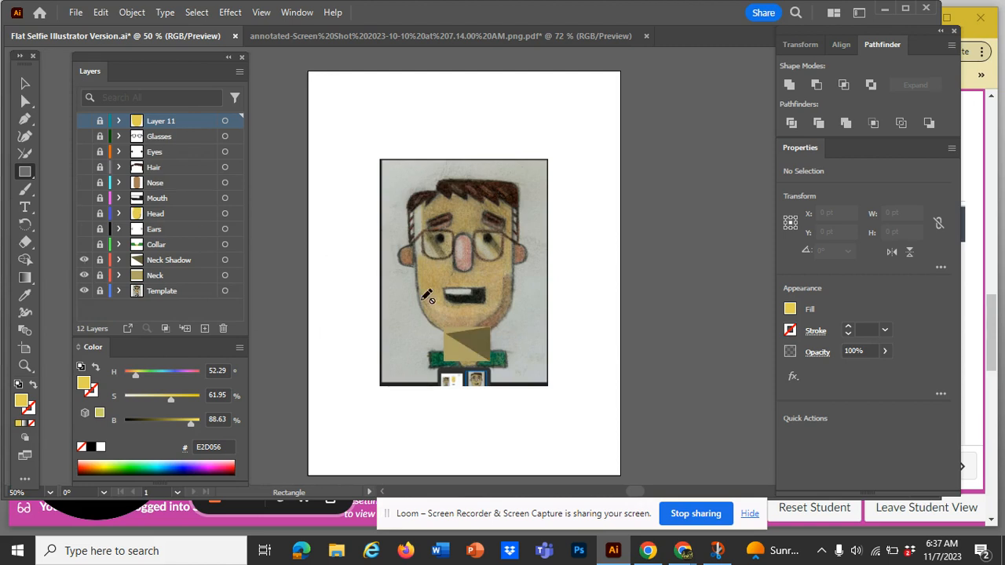
pyautogui.hotkey('ctrl', '=')
pyautogui.hotkey('ctrl', '=')
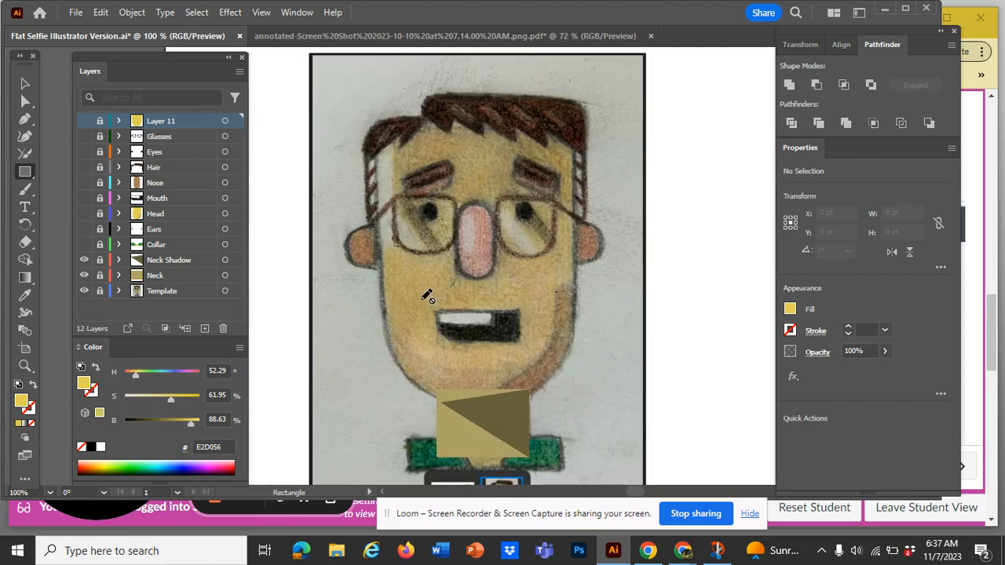
pyautogui.scroll(-1, 428, 297)
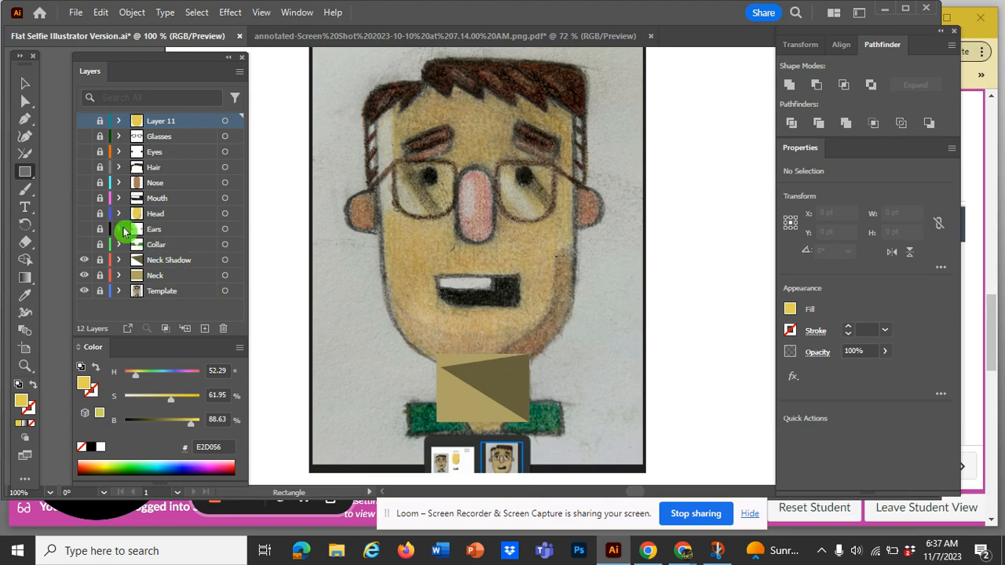
# Compare the Head layer with the sketch by toggling its visibility repeatedly, leave it hidden, and show the Ears layer
pyautogui.click(86, 215)
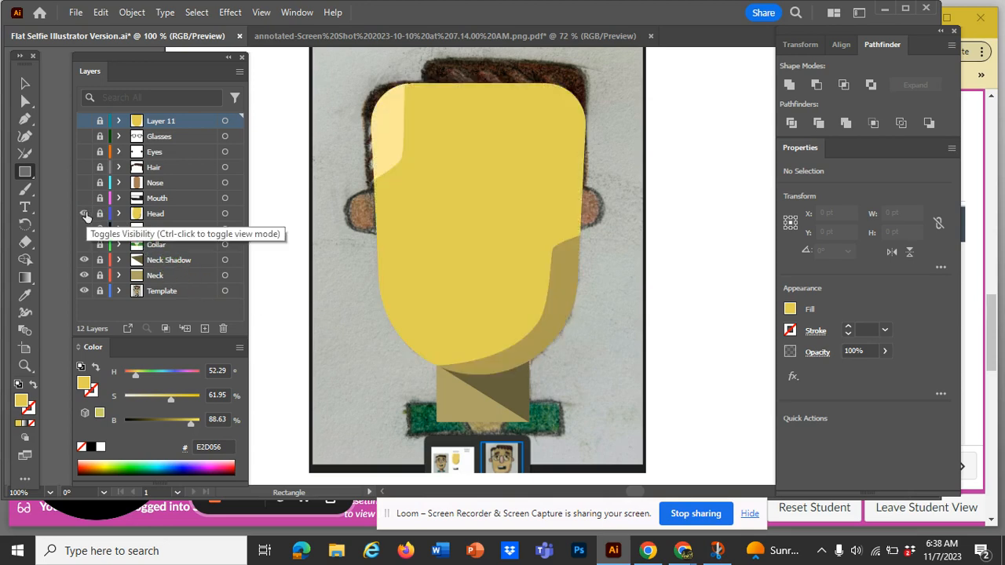
pyautogui.click(86, 214)
pyautogui.click(85, 214)
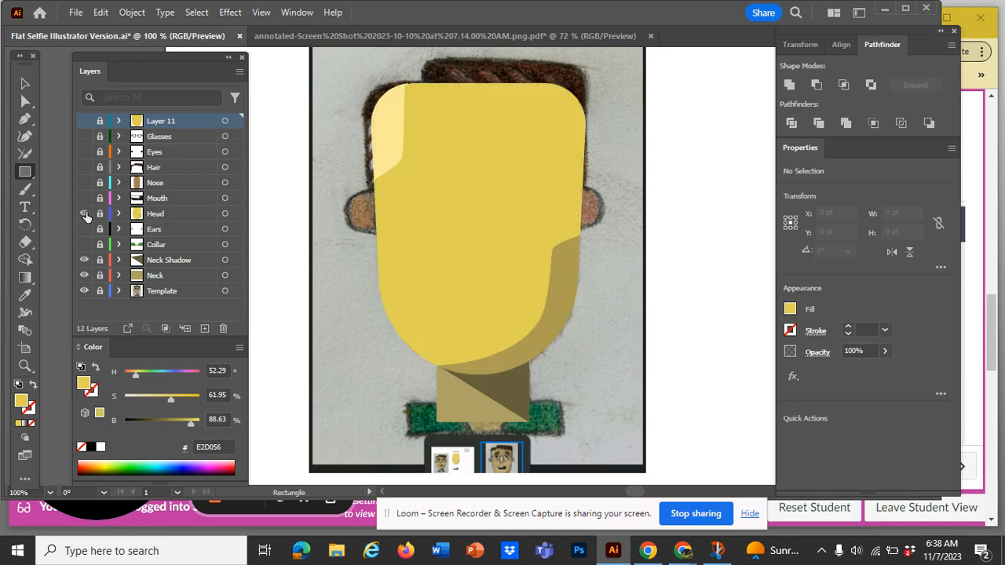
pyautogui.click(85, 215)
pyautogui.click(85, 214)
pyautogui.click(85, 214)
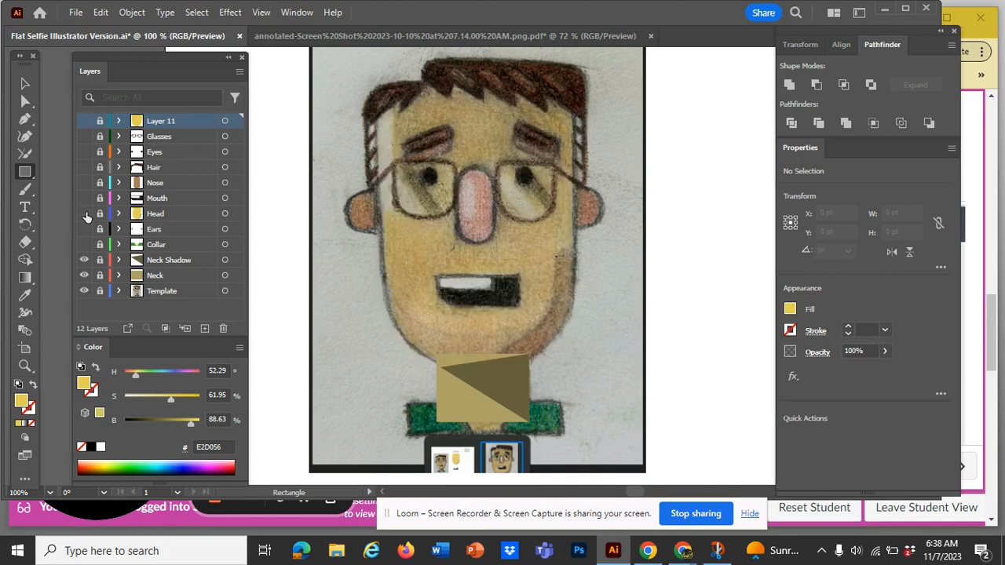
pyautogui.click(85, 214)
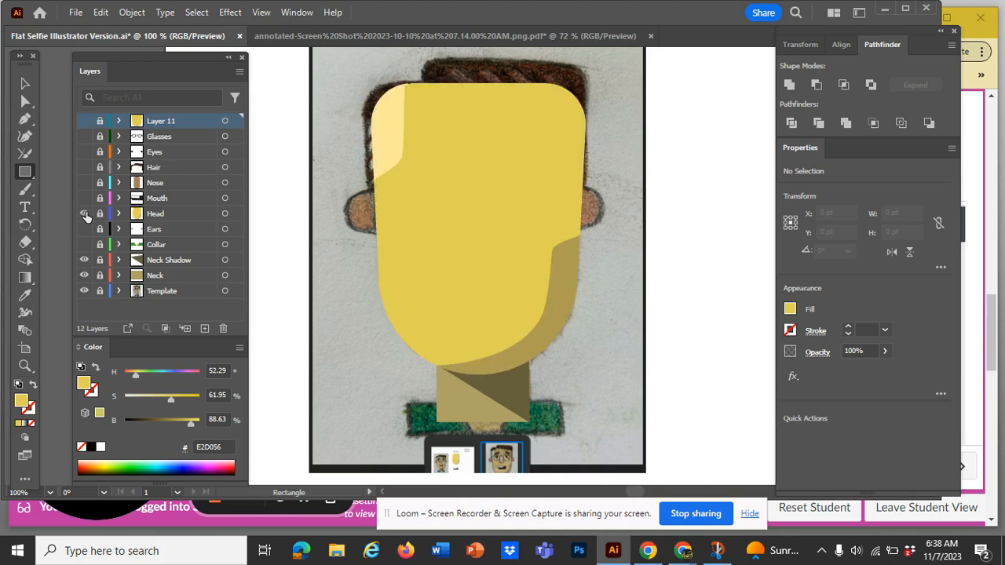
pyautogui.click(85, 214)
pyautogui.click(84, 214)
pyautogui.click(85, 214)
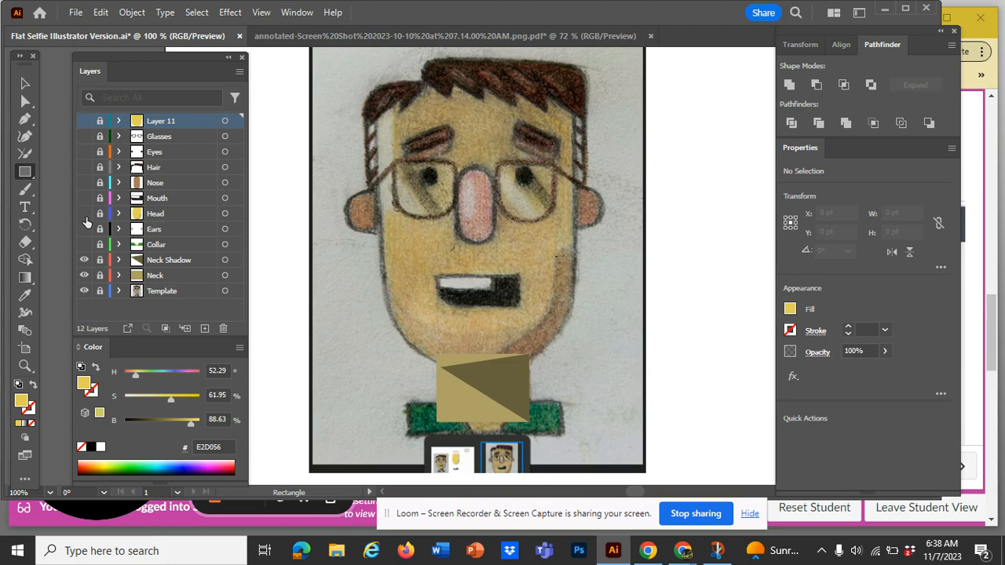
pyautogui.click(85, 229)
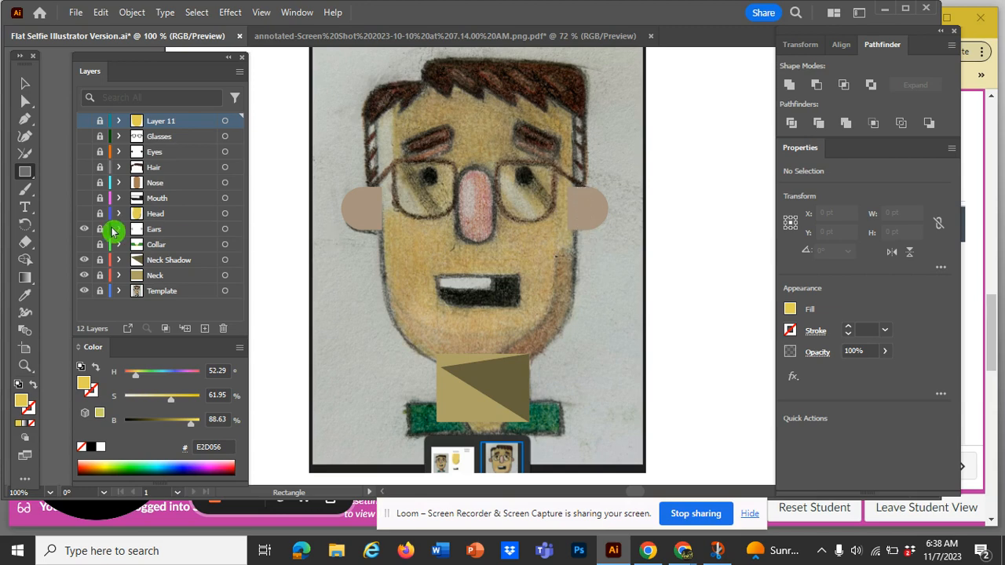
# Toggle the Head layer on and off against the sketch to compare the face shapes, and leave it visible
pyautogui.click(84, 213)
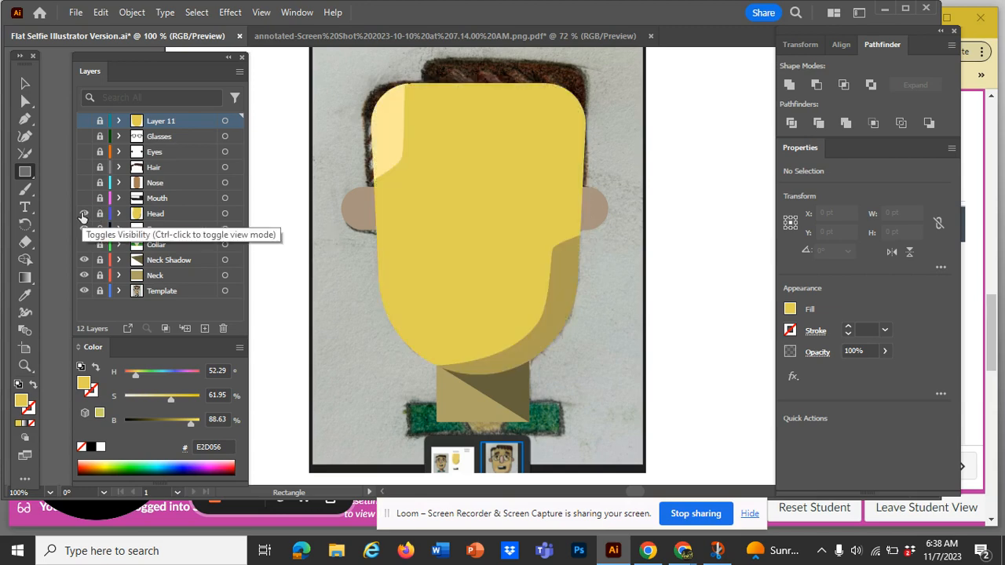
pyautogui.click(83, 213)
pyautogui.click(83, 214)
pyautogui.click(83, 214)
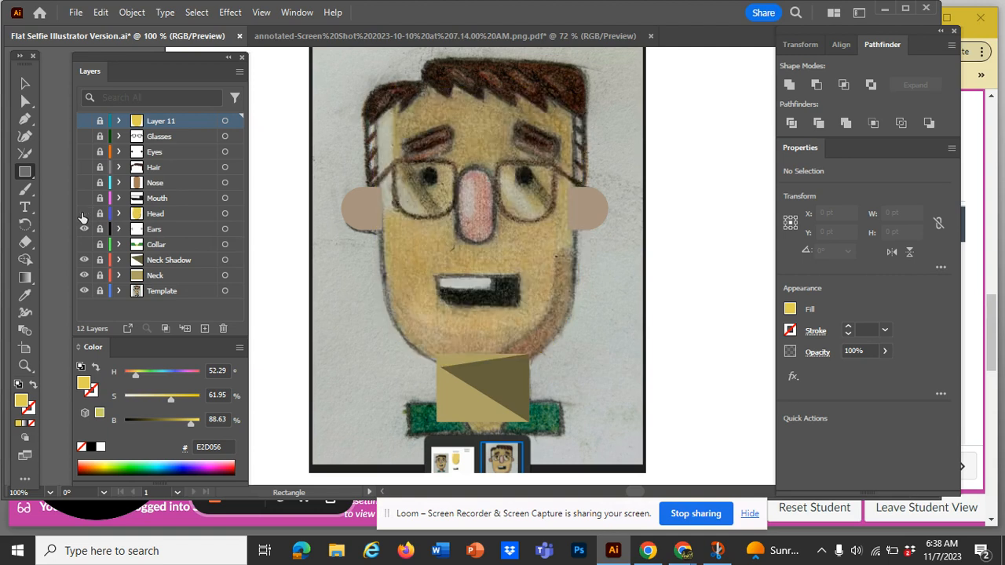
pyautogui.click(83, 213)
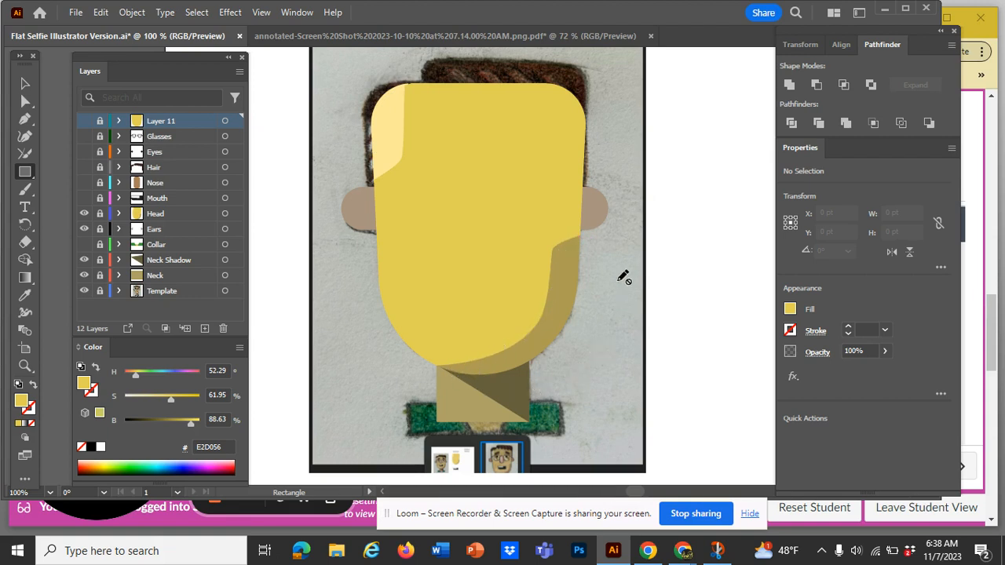
pyautogui.click(795, 124)
# Show the Collar, Mouth, Nose, Hair, Eyes and Glasses layers over the sketch
pyautogui.click(84, 244)
pyautogui.click(84, 244)
pyautogui.click(84, 244)
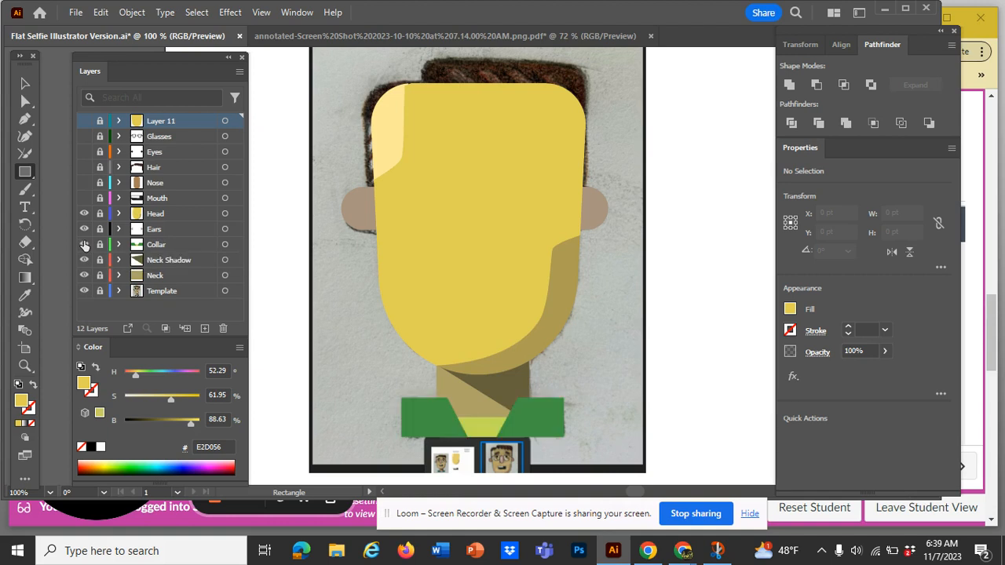
pyautogui.click(84, 198)
pyautogui.click(86, 182)
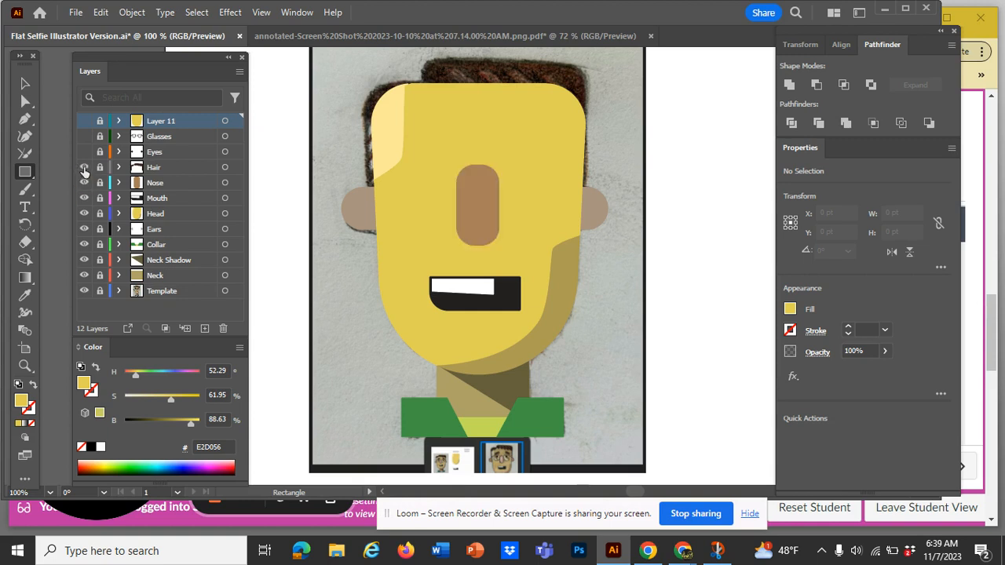
pyautogui.click(84, 167)
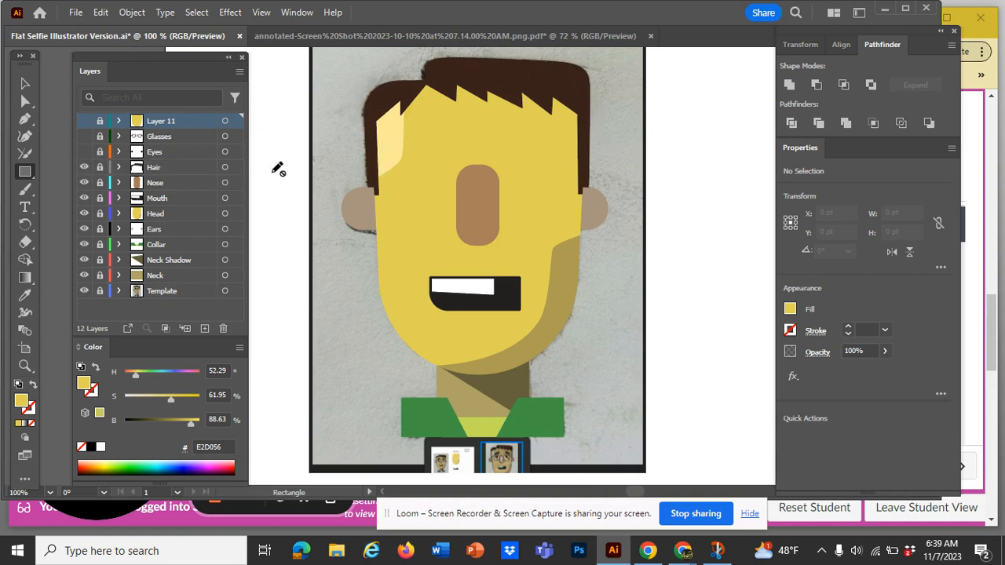
pyautogui.click(85, 152)
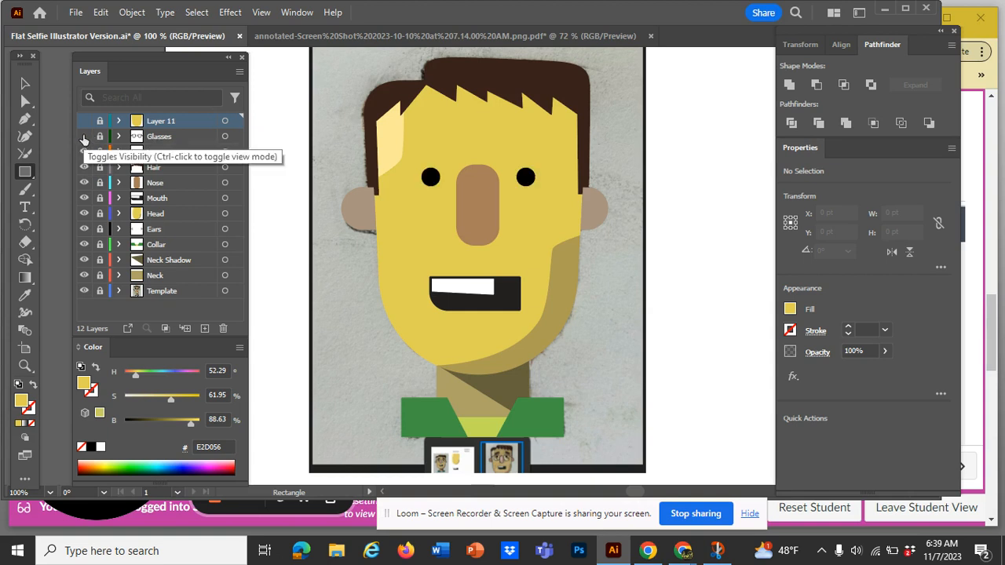
pyautogui.click(84, 137)
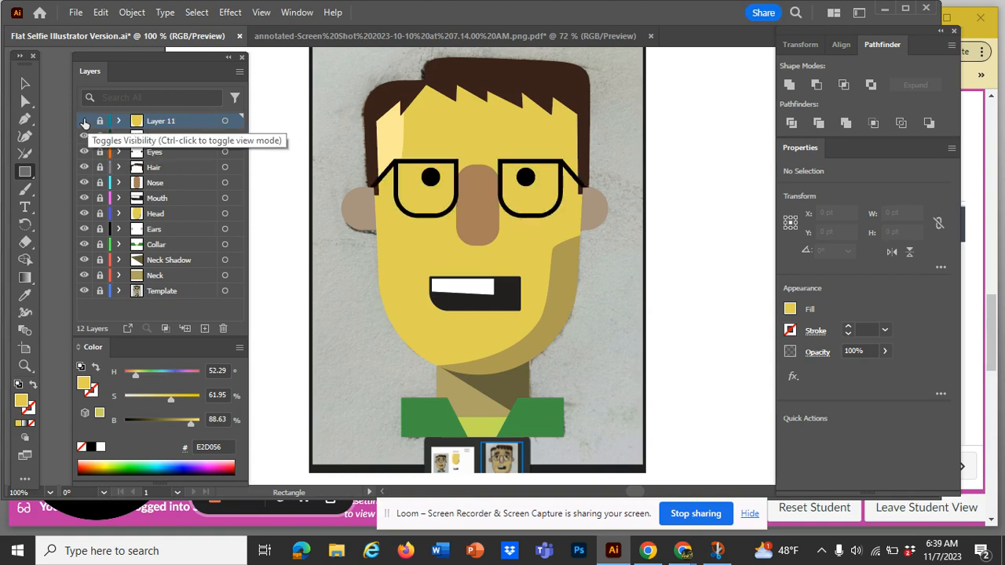
# Check what Layer 11 contains by toggling its visibility, and delete that layer
pyautogui.click(84, 121)
pyautogui.click(84, 121)
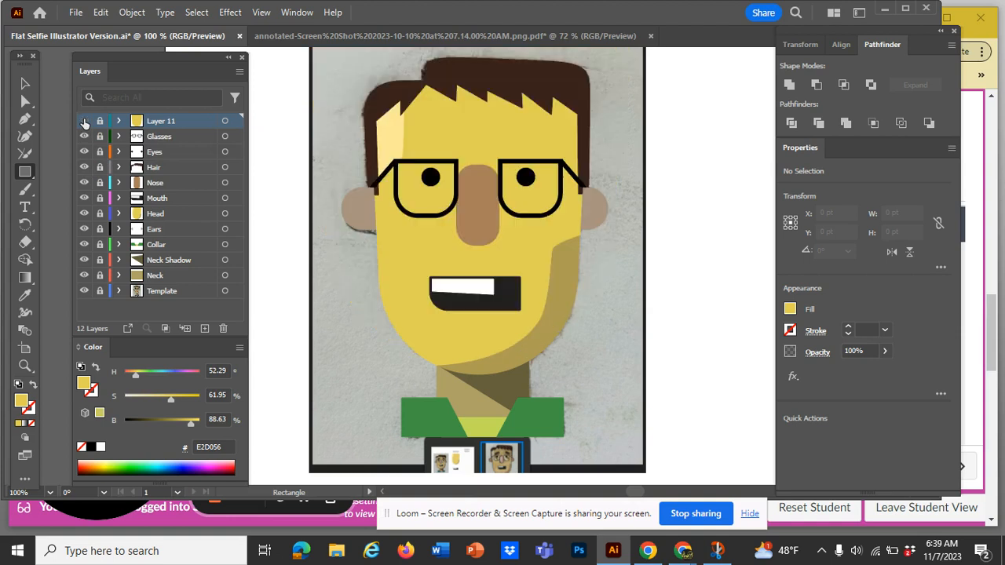
pyautogui.click(133, 116)
pyautogui.click(183, 125)
pyautogui.moveTo(202, 127); pyautogui.dragTo(226, 333)
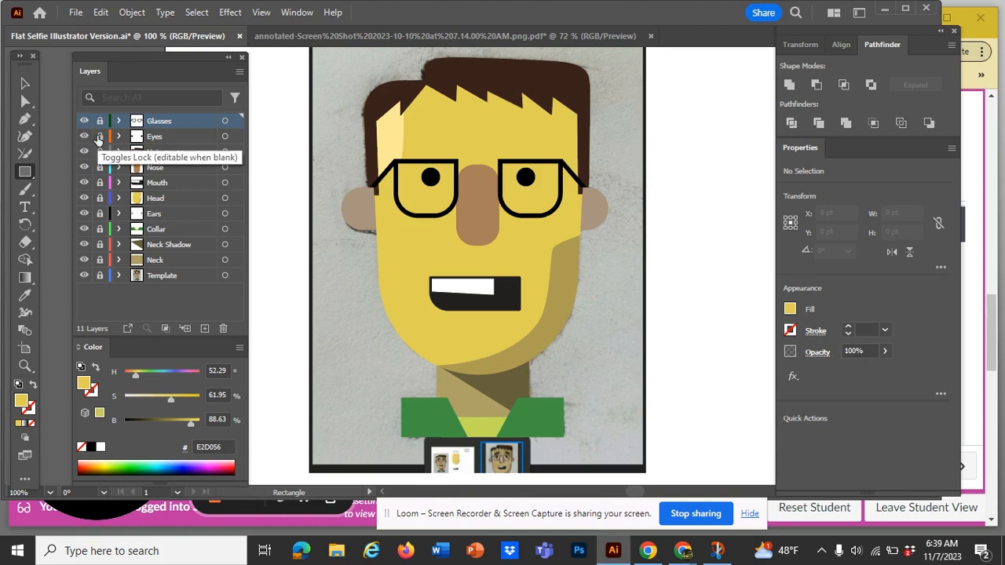
# Unlock the Eyes layer and select the black pupil in the left lens of the glasses
pyautogui.click(100, 136)
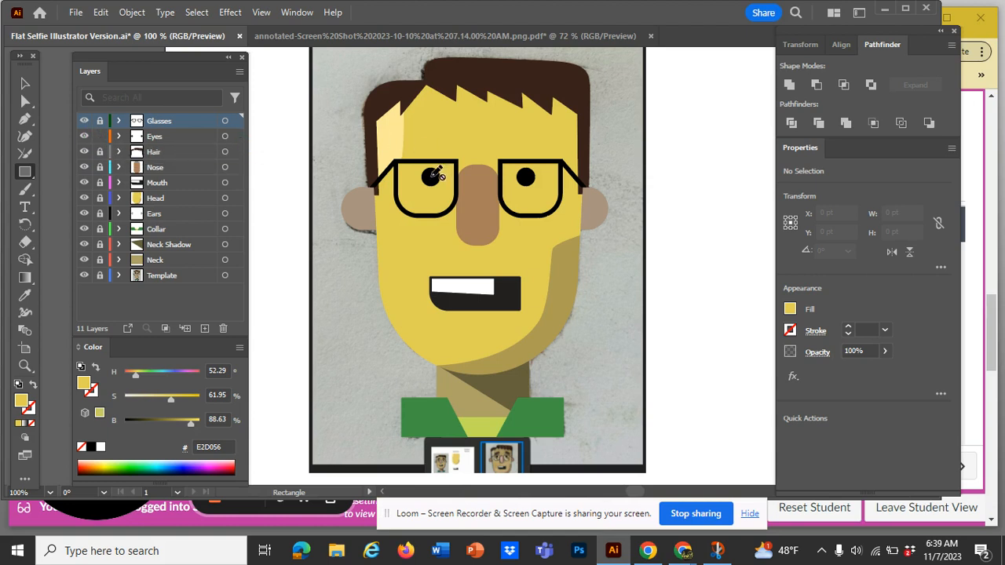
pyautogui.click(25, 87)
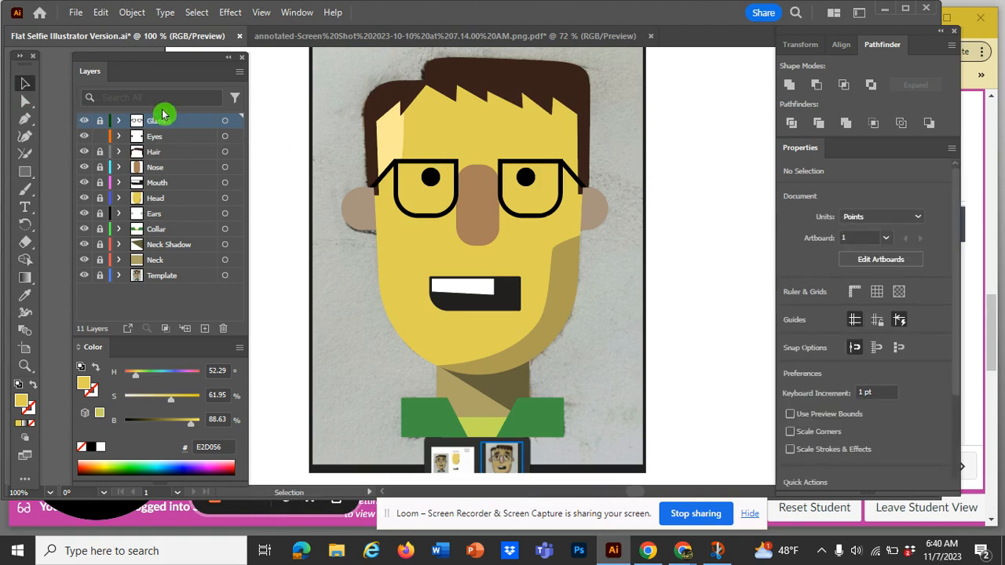
pyautogui.click(431, 177)
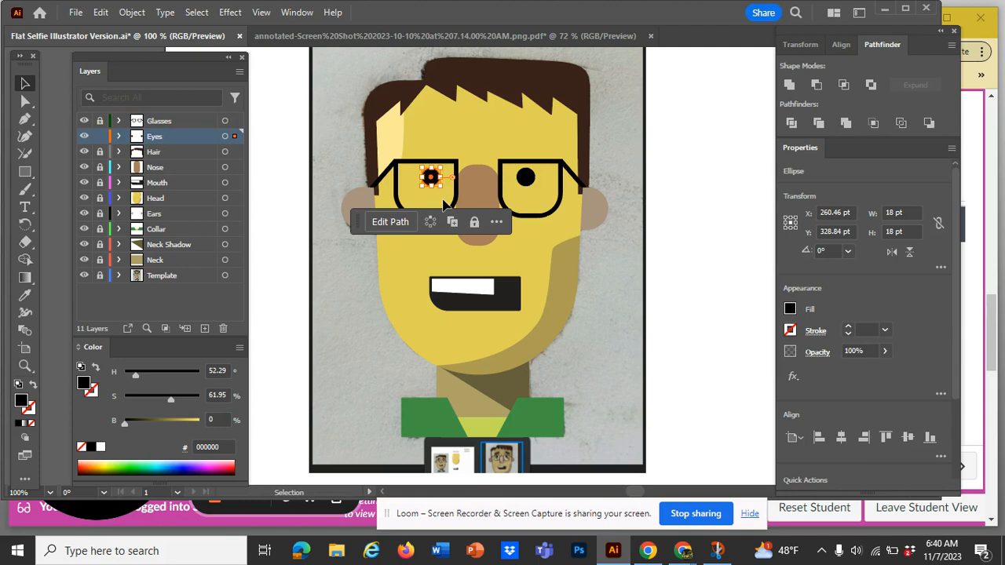
# Duplicate the selected pupil three times, placing the copies across the forehead above the glasses
pyautogui.hotkey('ctrl', '+')
pyautogui.hotkey('ctrl', '+')
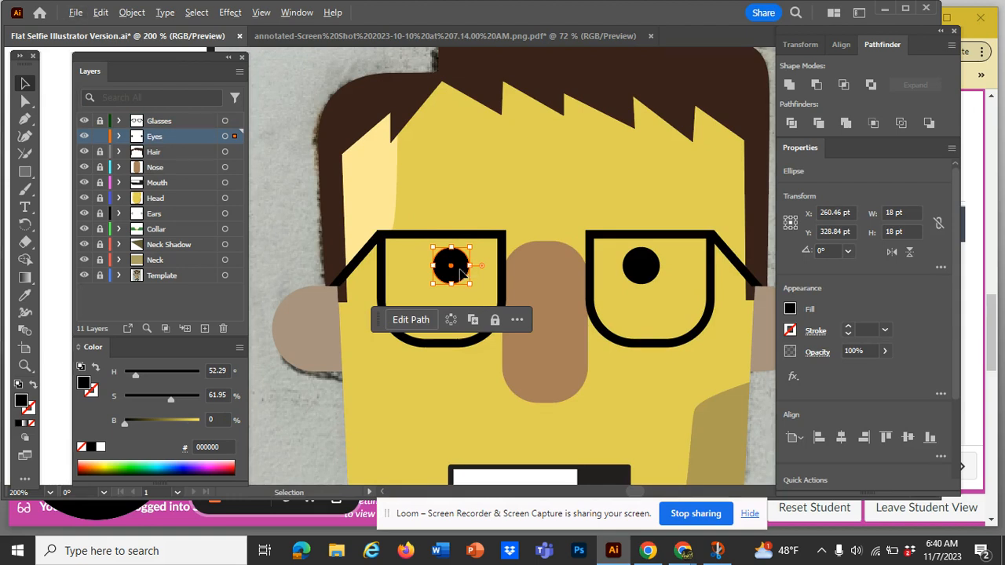
pyautogui.moveTo(462, 272); pyautogui.dragTo(653, 201)
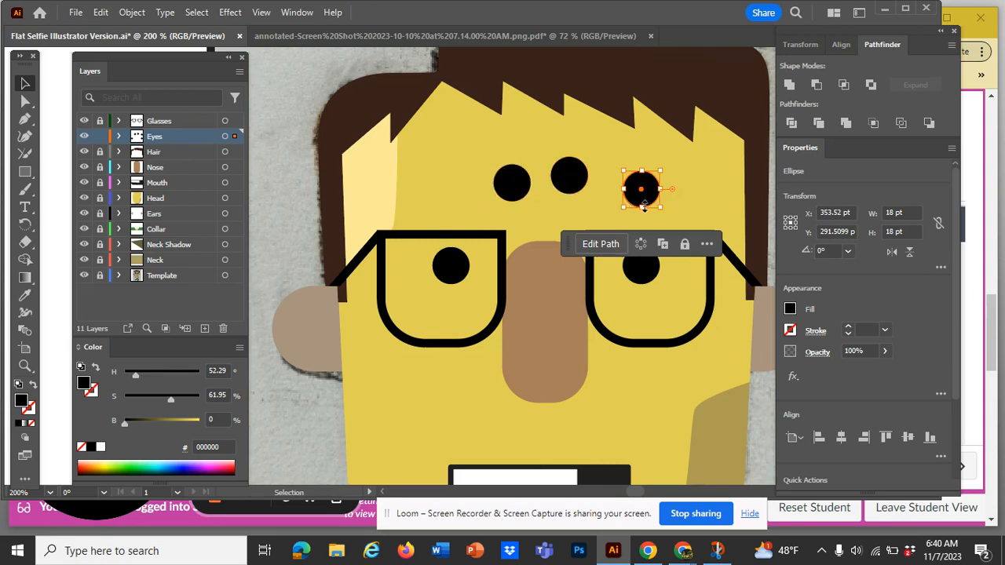
pyautogui.click(645, 251)
pyautogui.hscroll(5, 710, 293)
pyautogui.hscroll(-3, 710, 294)
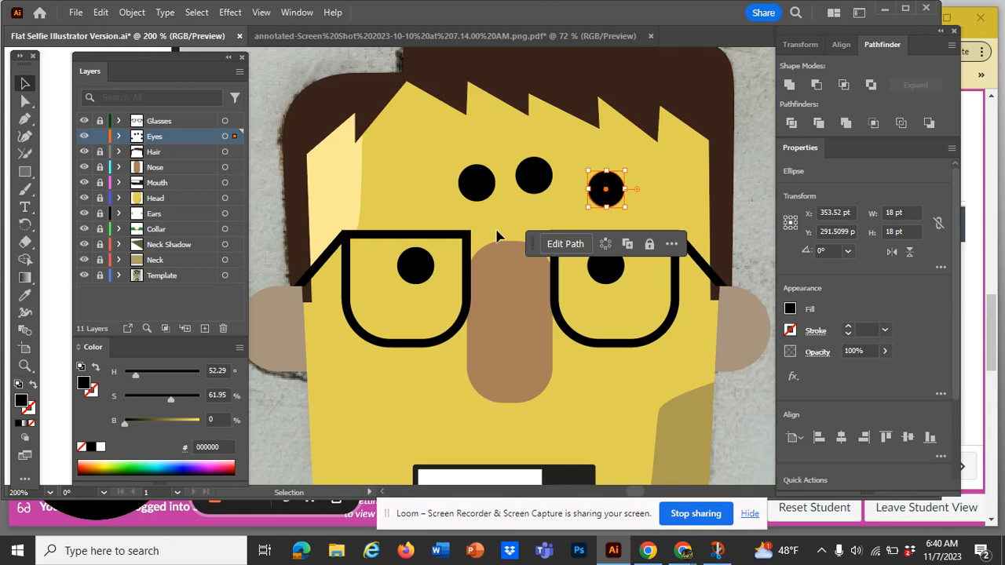
# Look at the Transform commands available for the copied pupil, and deselect it
pyautogui.click(132, 13)
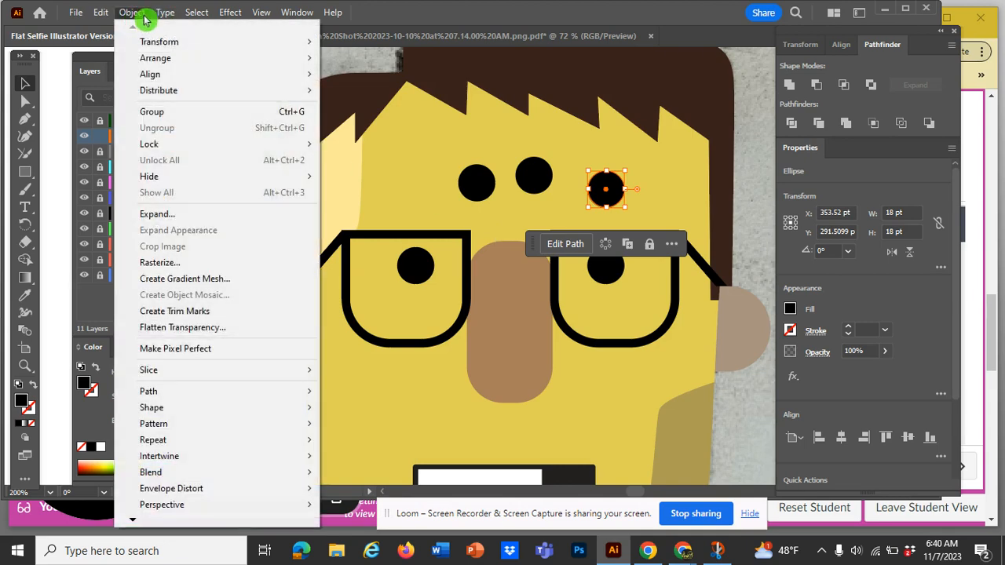
pyautogui.moveTo(153, 47)
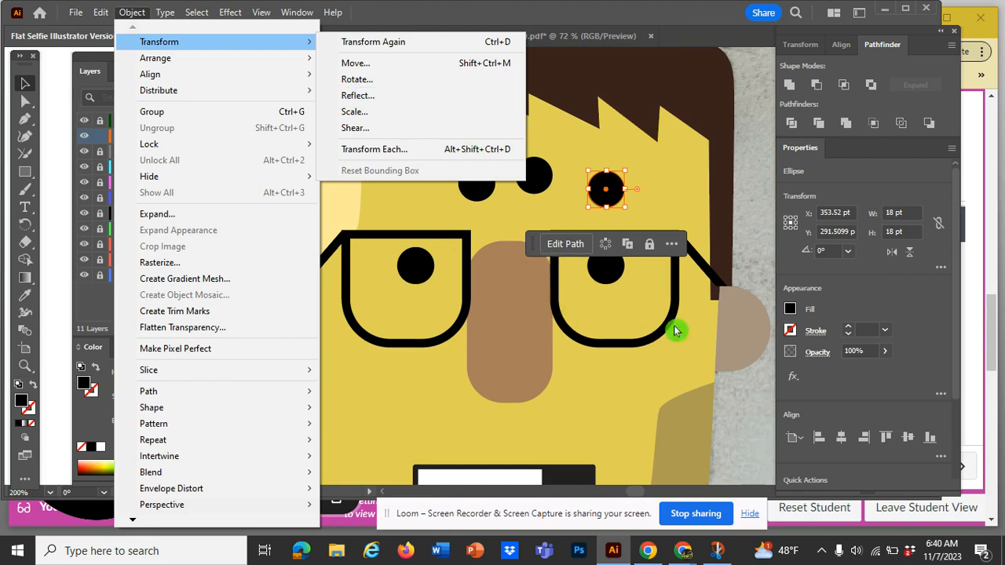
pyautogui.click(689, 203)
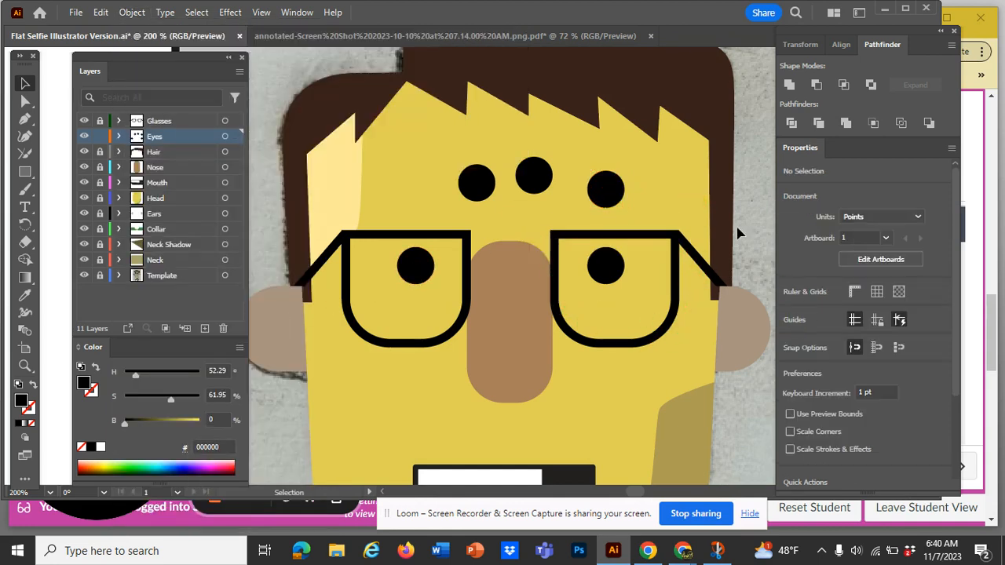
# Undo the three pupil copies on the forehead and clear the selection
pyautogui.press('a')
pyautogui.hotkey('ctrl', 'z')
pyautogui.hotkey('ctrl', 'z')
pyautogui.hotkey('ctrl', 'z')
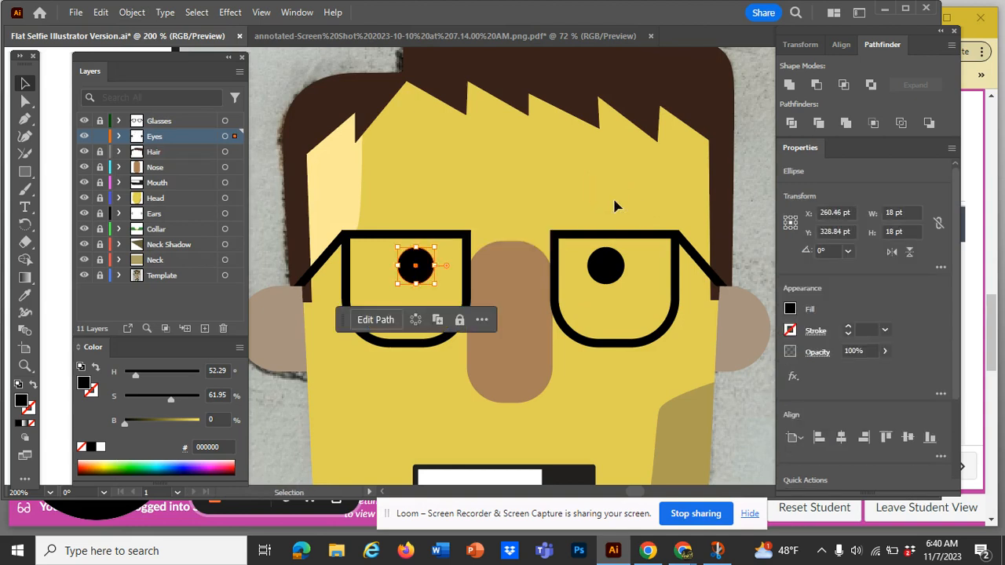
pyautogui.click(574, 170)
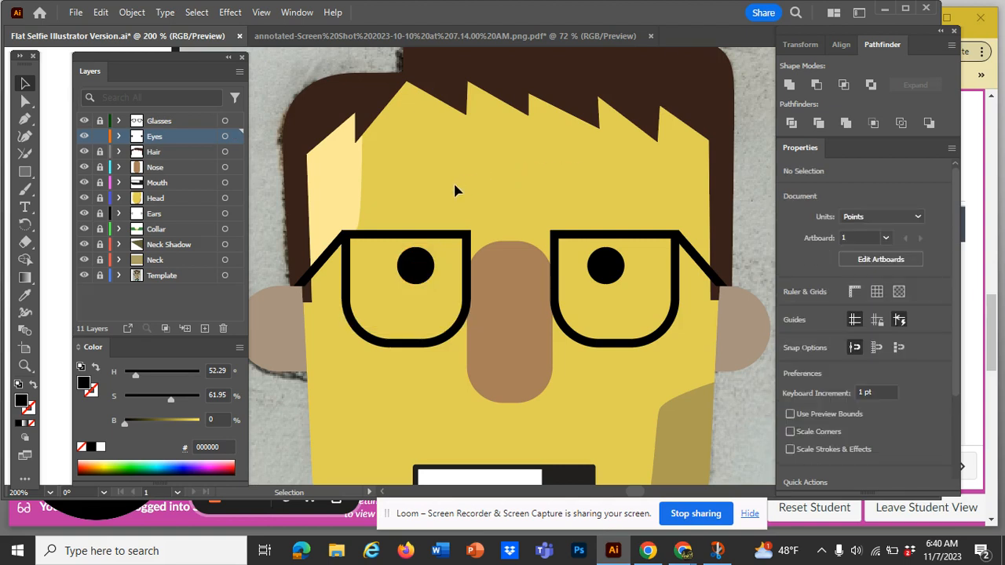
# Hide the Template layer to show the vector portrait without the sketch behind it
pyautogui.hotkey('ctrl', '-')
pyautogui.hotkey('ctrl', '-')
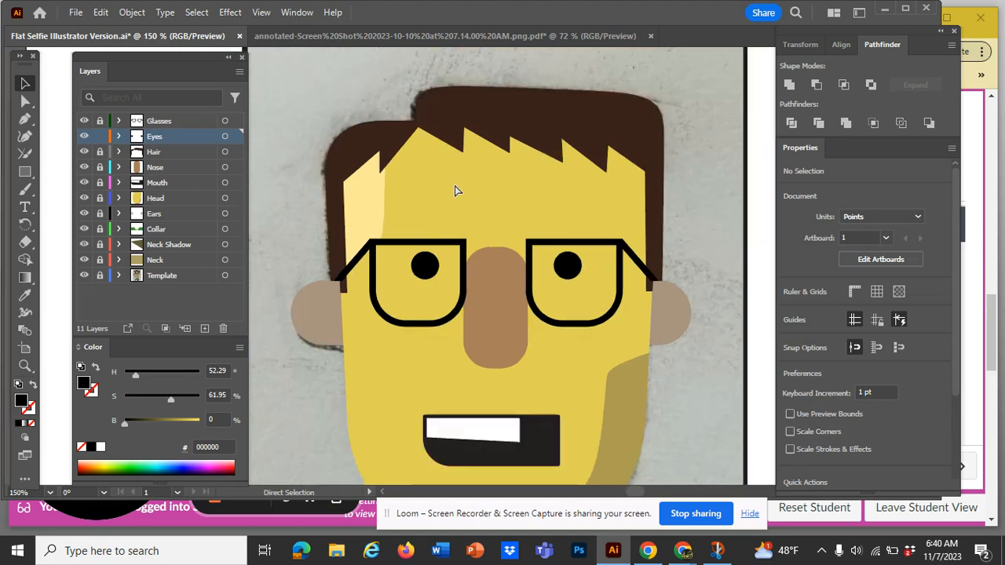
pyautogui.scroll(-5, 456, 188)
pyautogui.scroll(2, 456, 189)
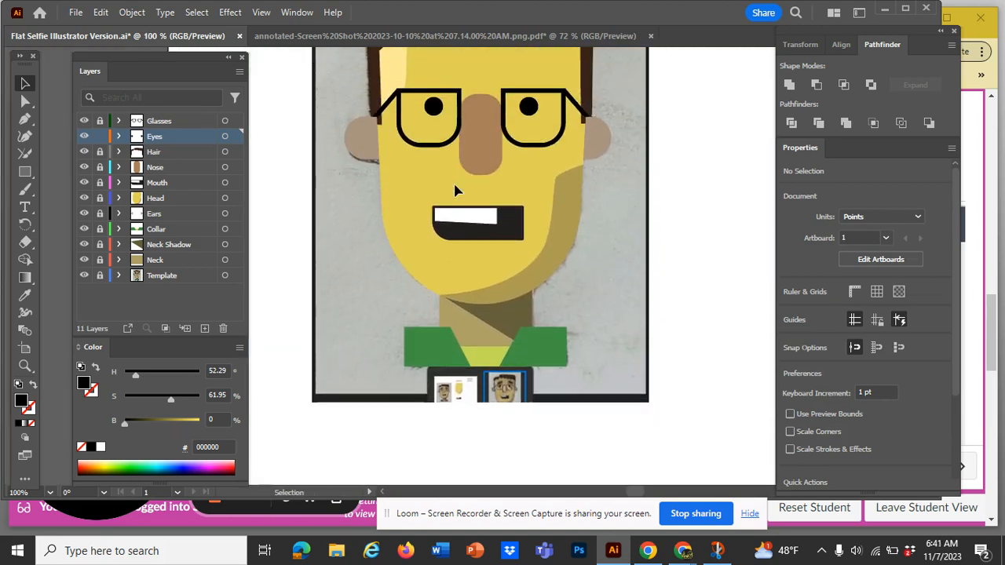
pyautogui.scroll(2, 507, 392)
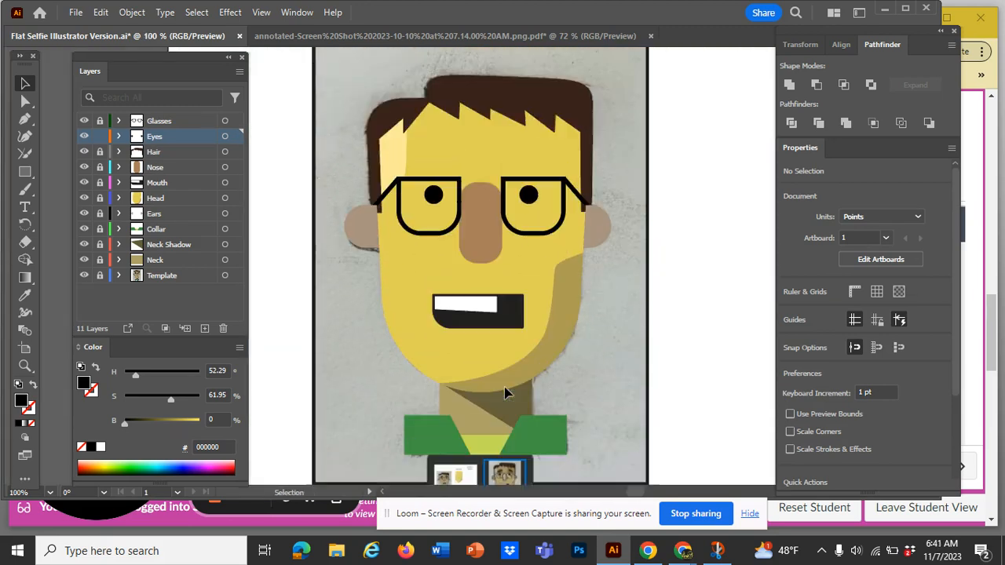
pyautogui.scroll(-1, 506, 393)
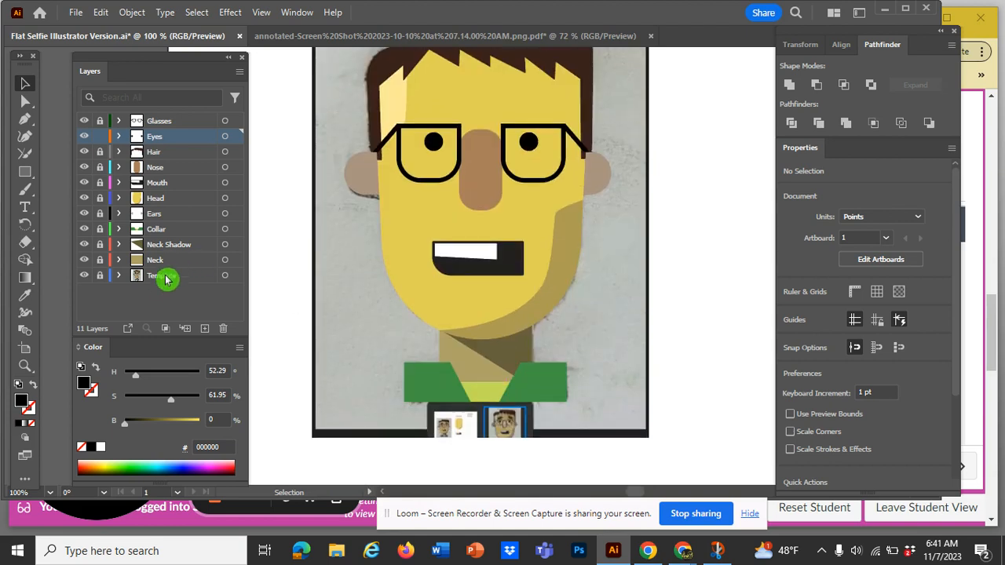
pyautogui.click(84, 275)
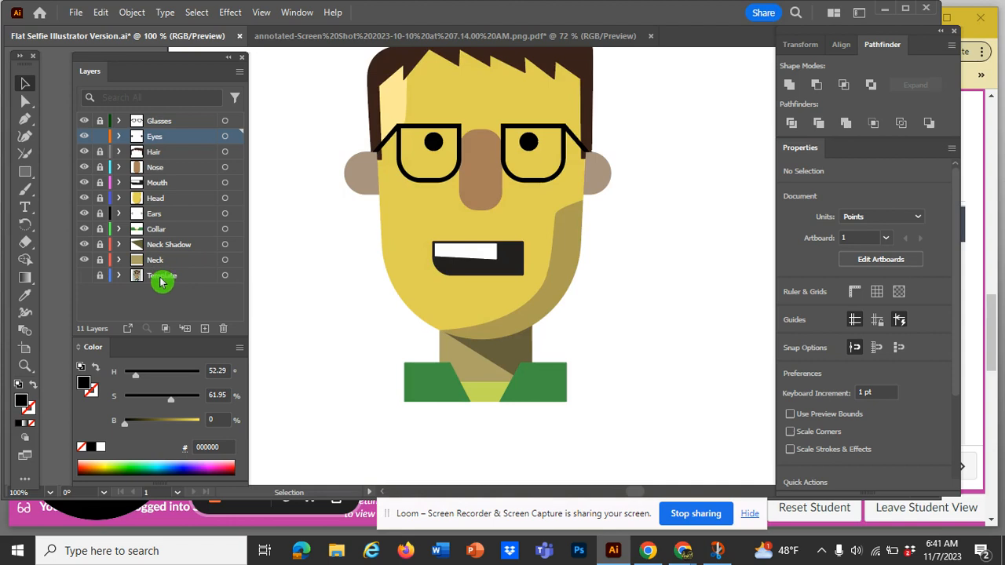
pyautogui.scroll(1, 325, 286)
pyautogui.scroll(-1, 325, 293)
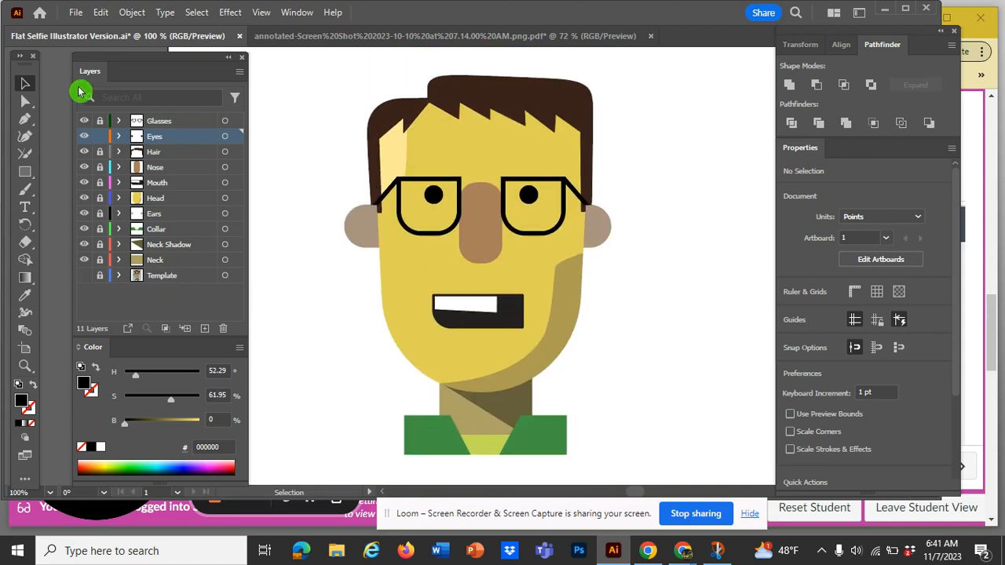
# Open the Export As dialog to view its JPEG file options, and close it without exporting
pyautogui.click(74, 14)
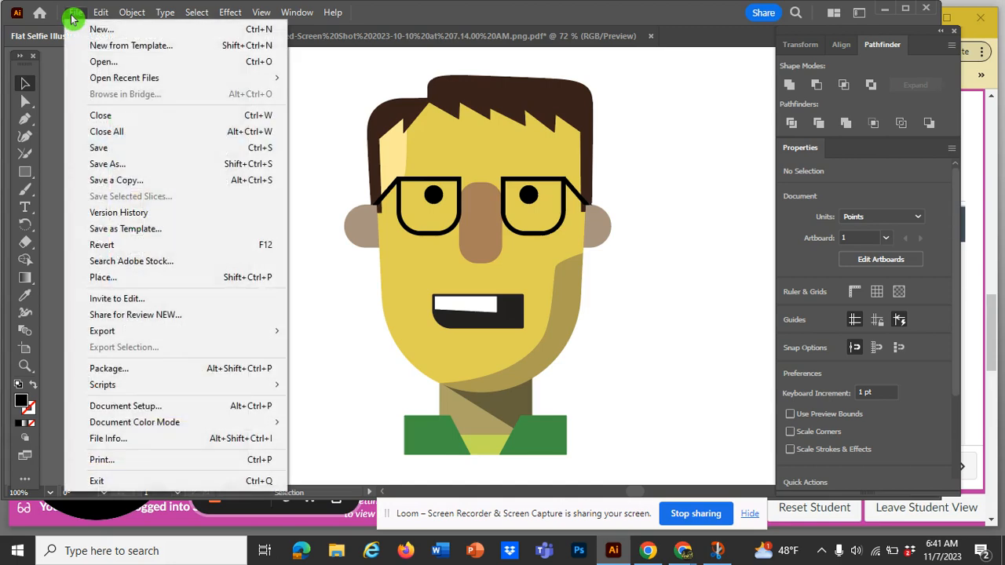
pyautogui.moveTo(128, 333)
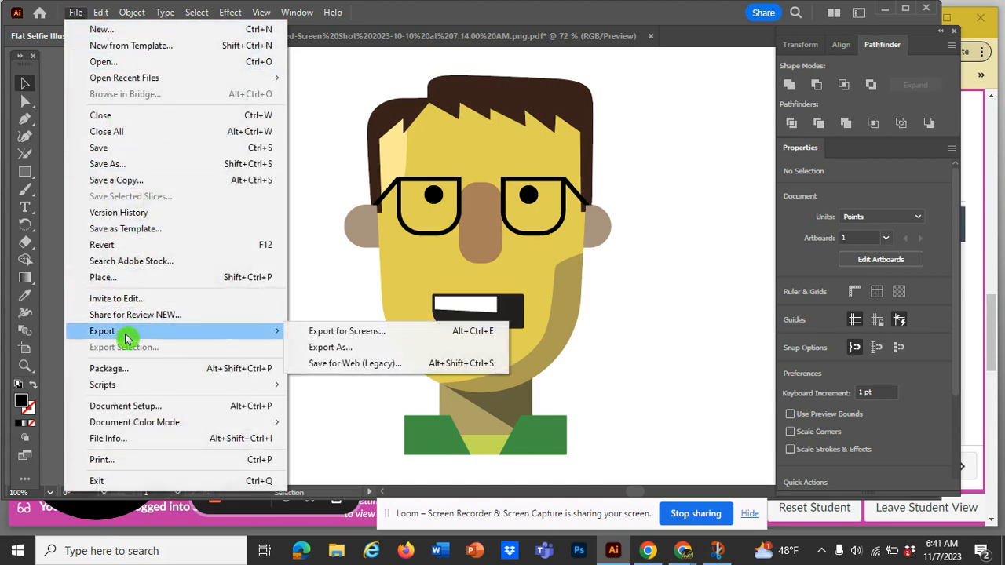
pyautogui.click(341, 348)
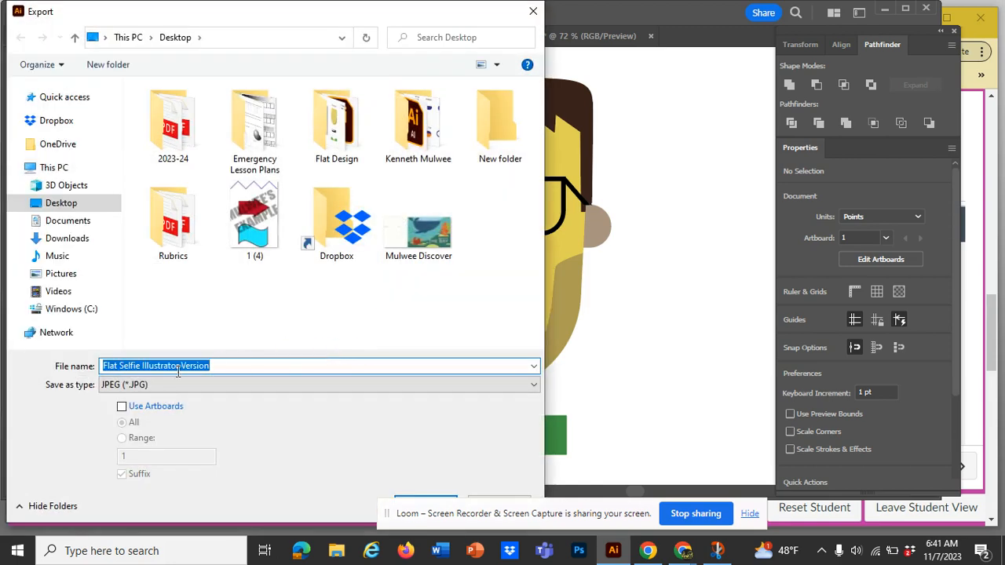
pyautogui.click(118, 393)
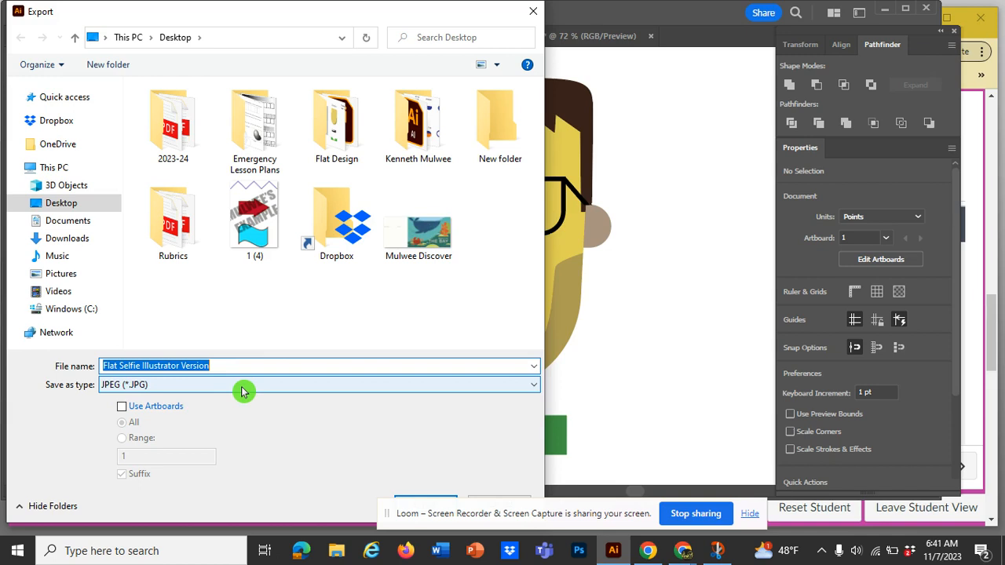
pyautogui.click(534, 13)
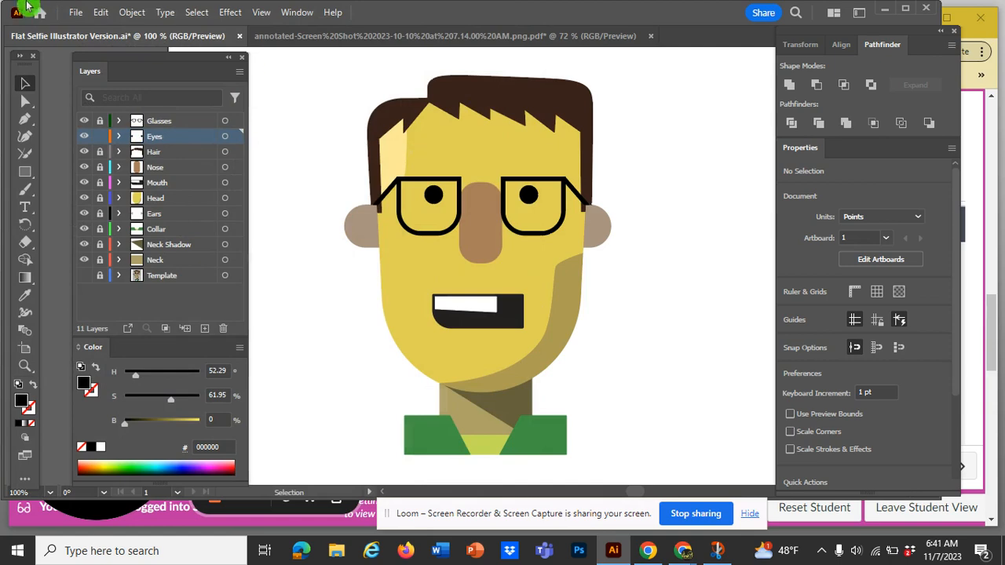
# Save the Flat Selfie Illustrator Version document under its existing name
pyautogui.click(73, 14)
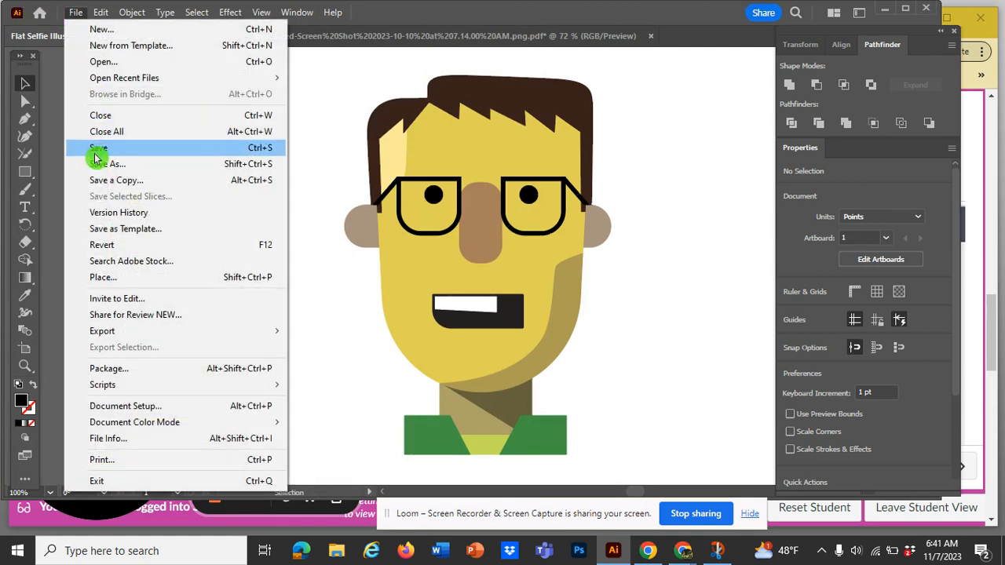
pyautogui.click(264, 151)
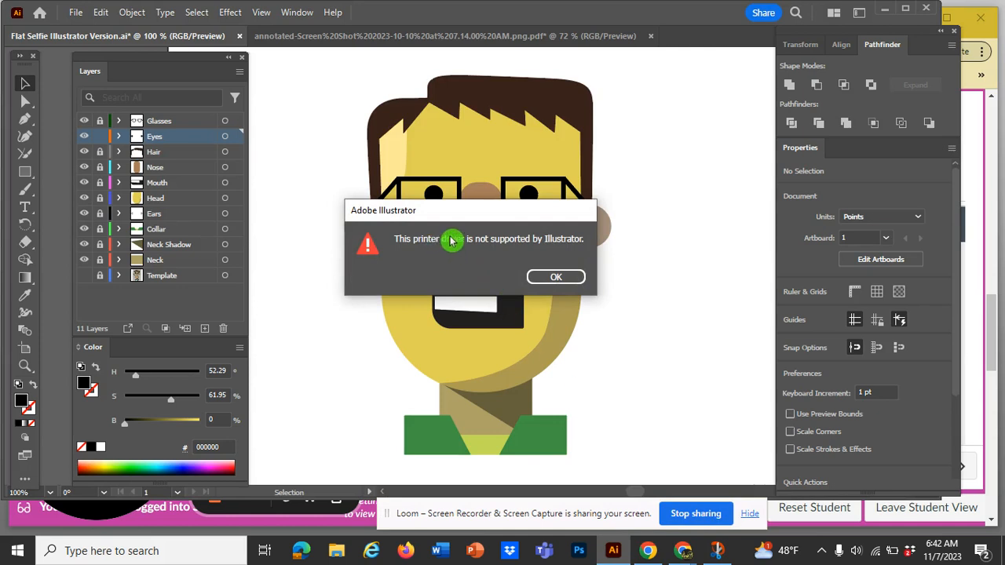
pyautogui.click(556, 279)
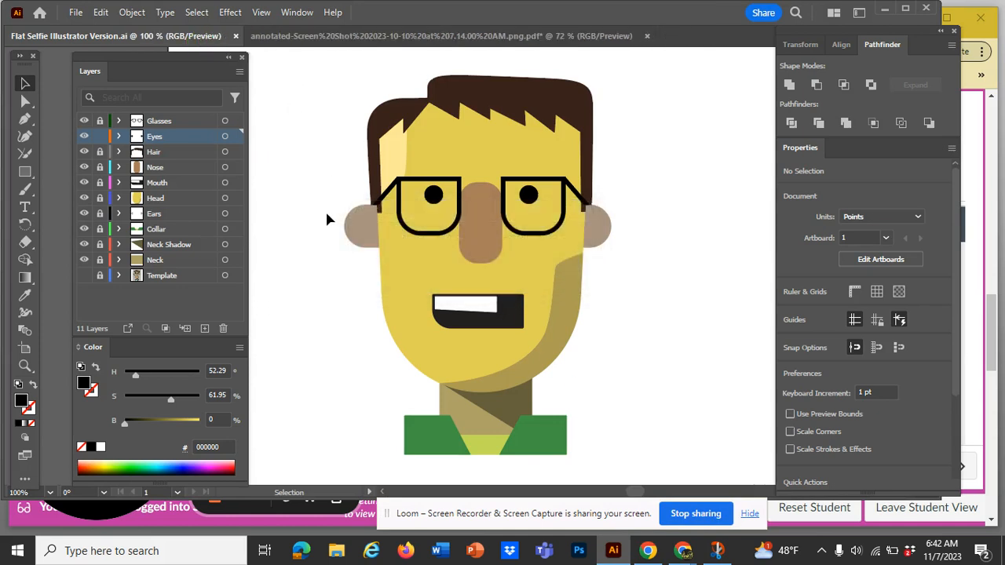
pyautogui.moveTo(327, 213); pyautogui.dragTo(592, 336)
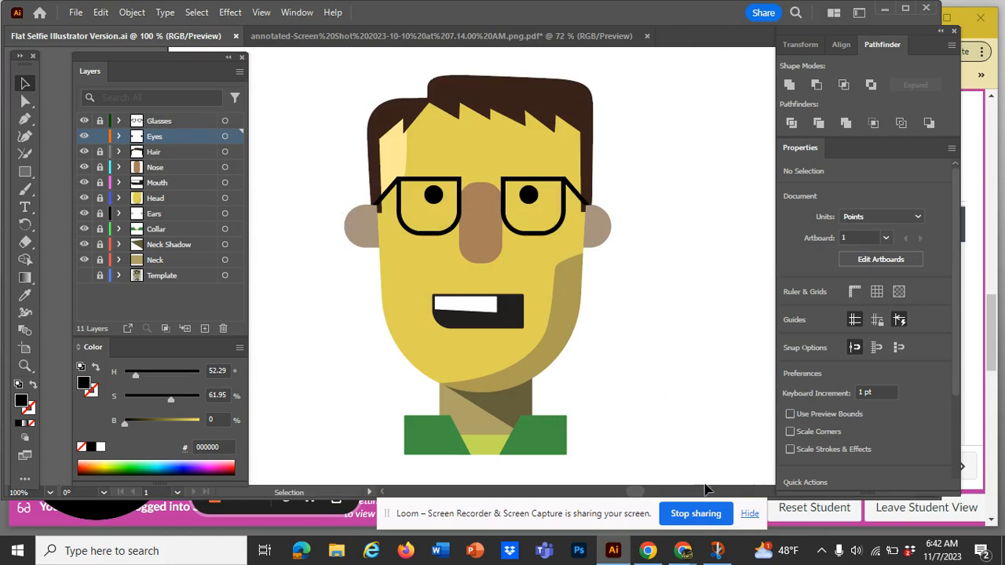